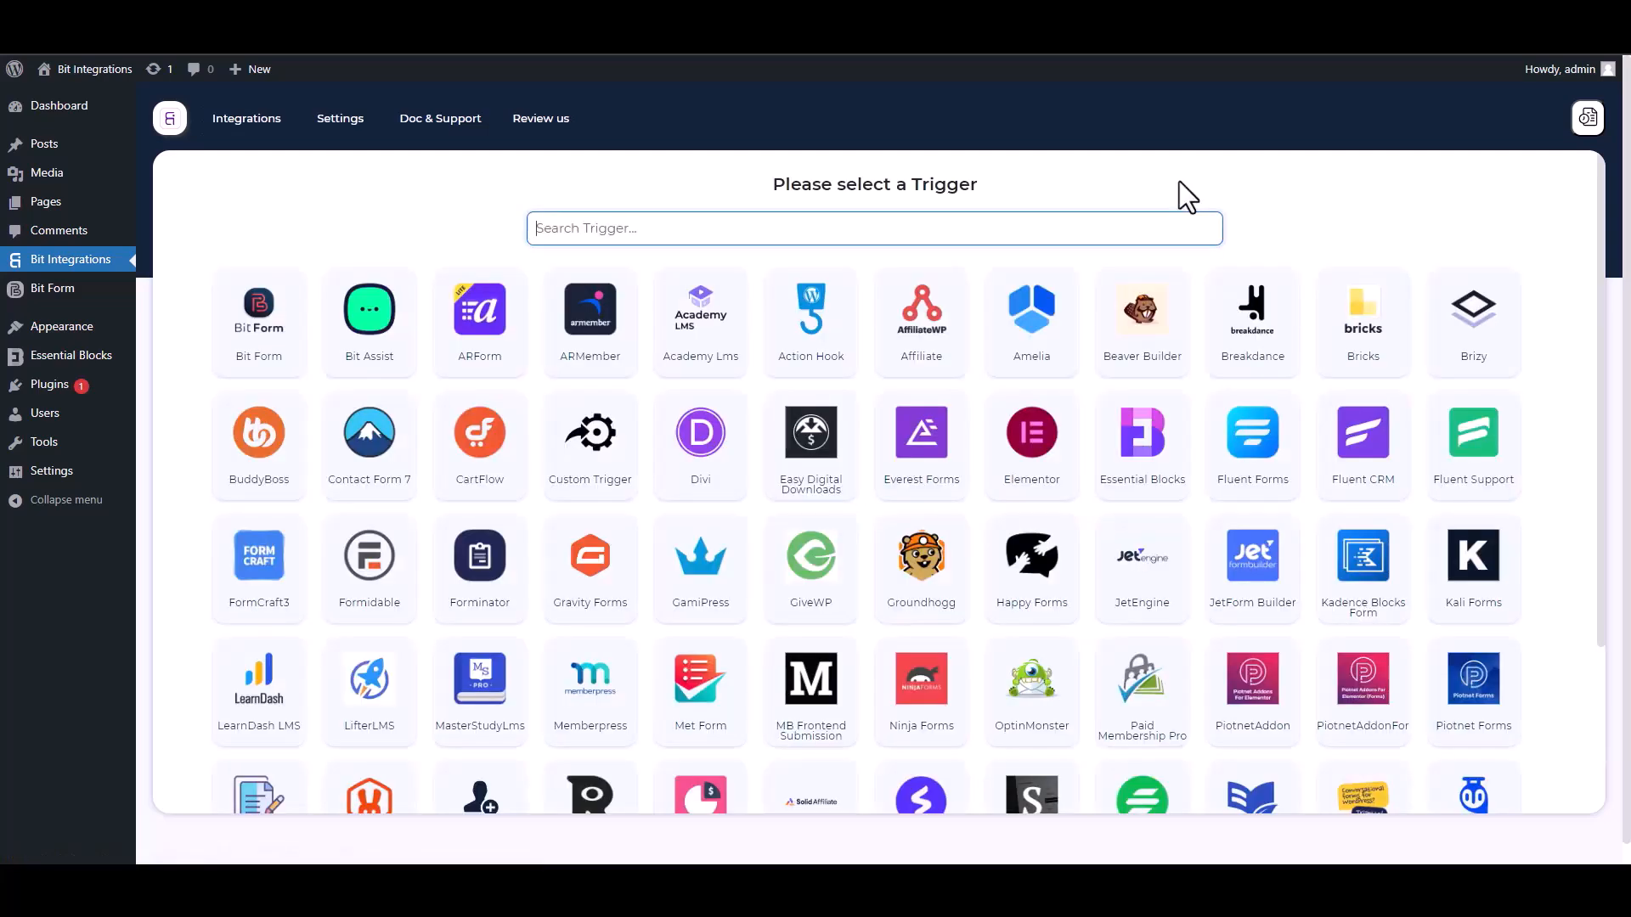
# - Pick Essential Blocks as the trigger and start fetching its form data
pyautogui.write('ess')
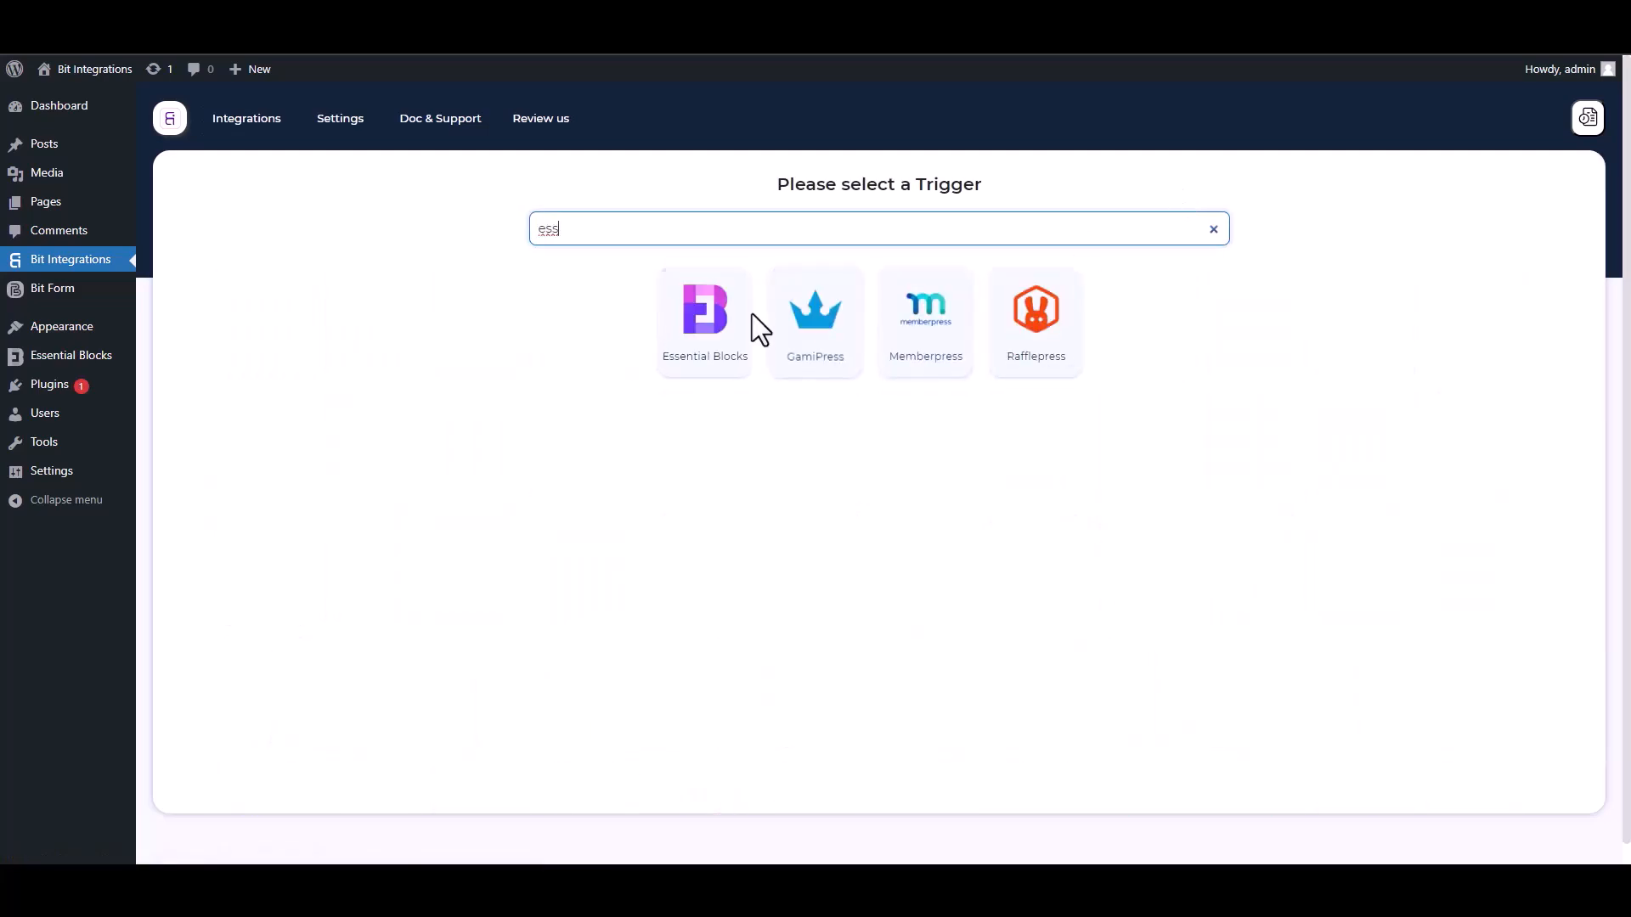
pyautogui.click(696, 361)
pyautogui.click(874, 396)
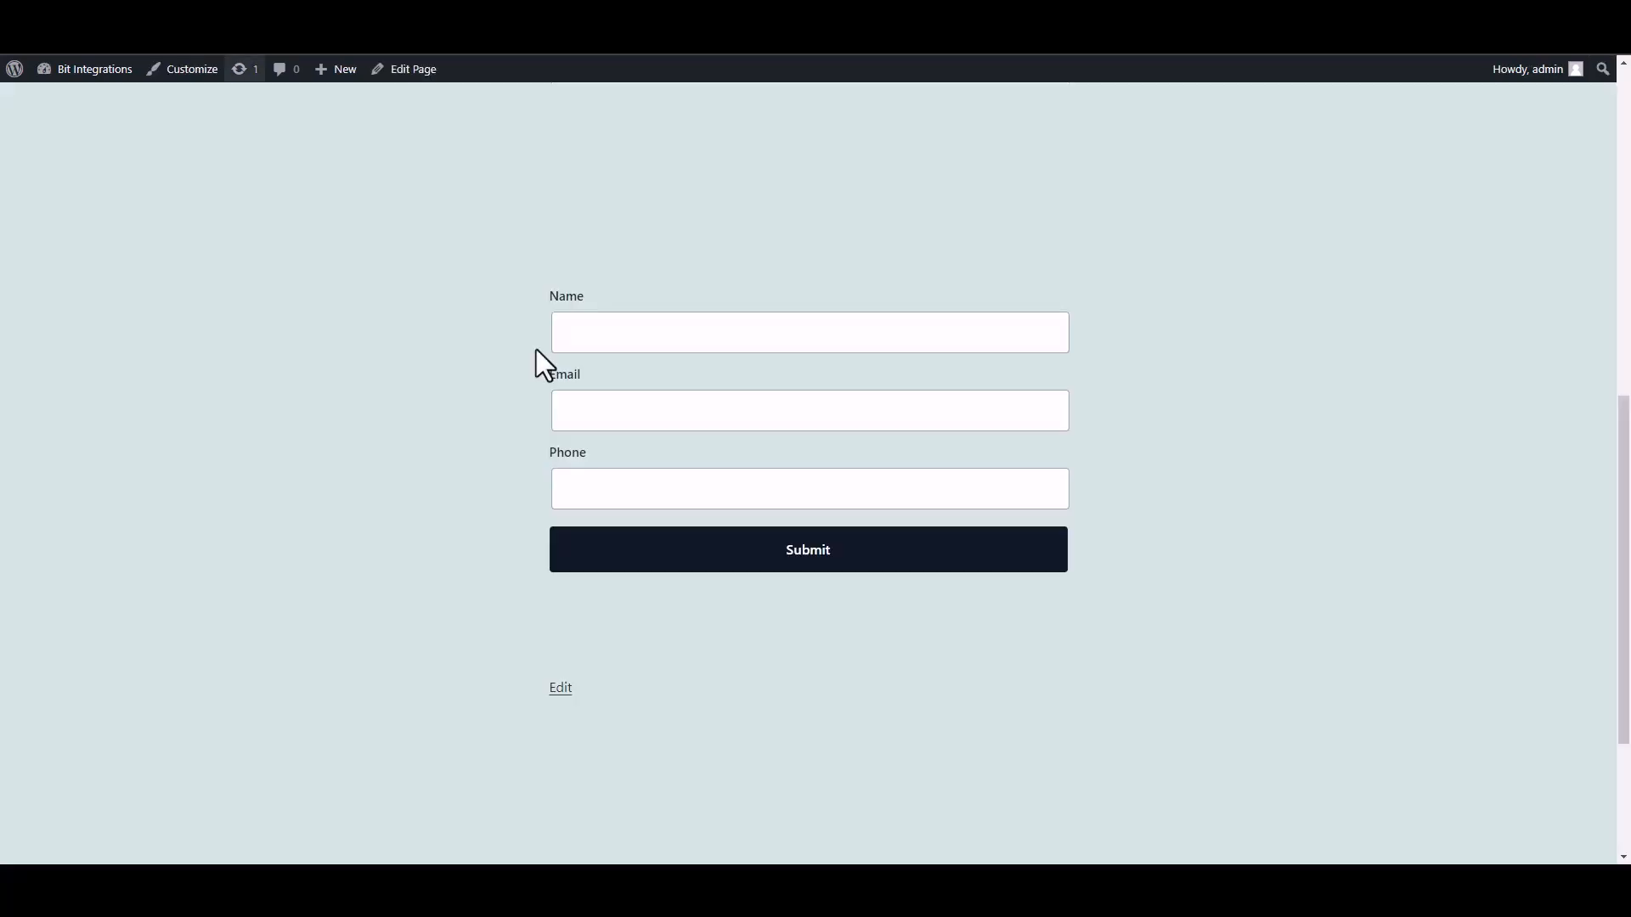
# - Fill the form with name 'test', a test e-mail address and a phone number, then submit it
pyautogui.click(699, 344)
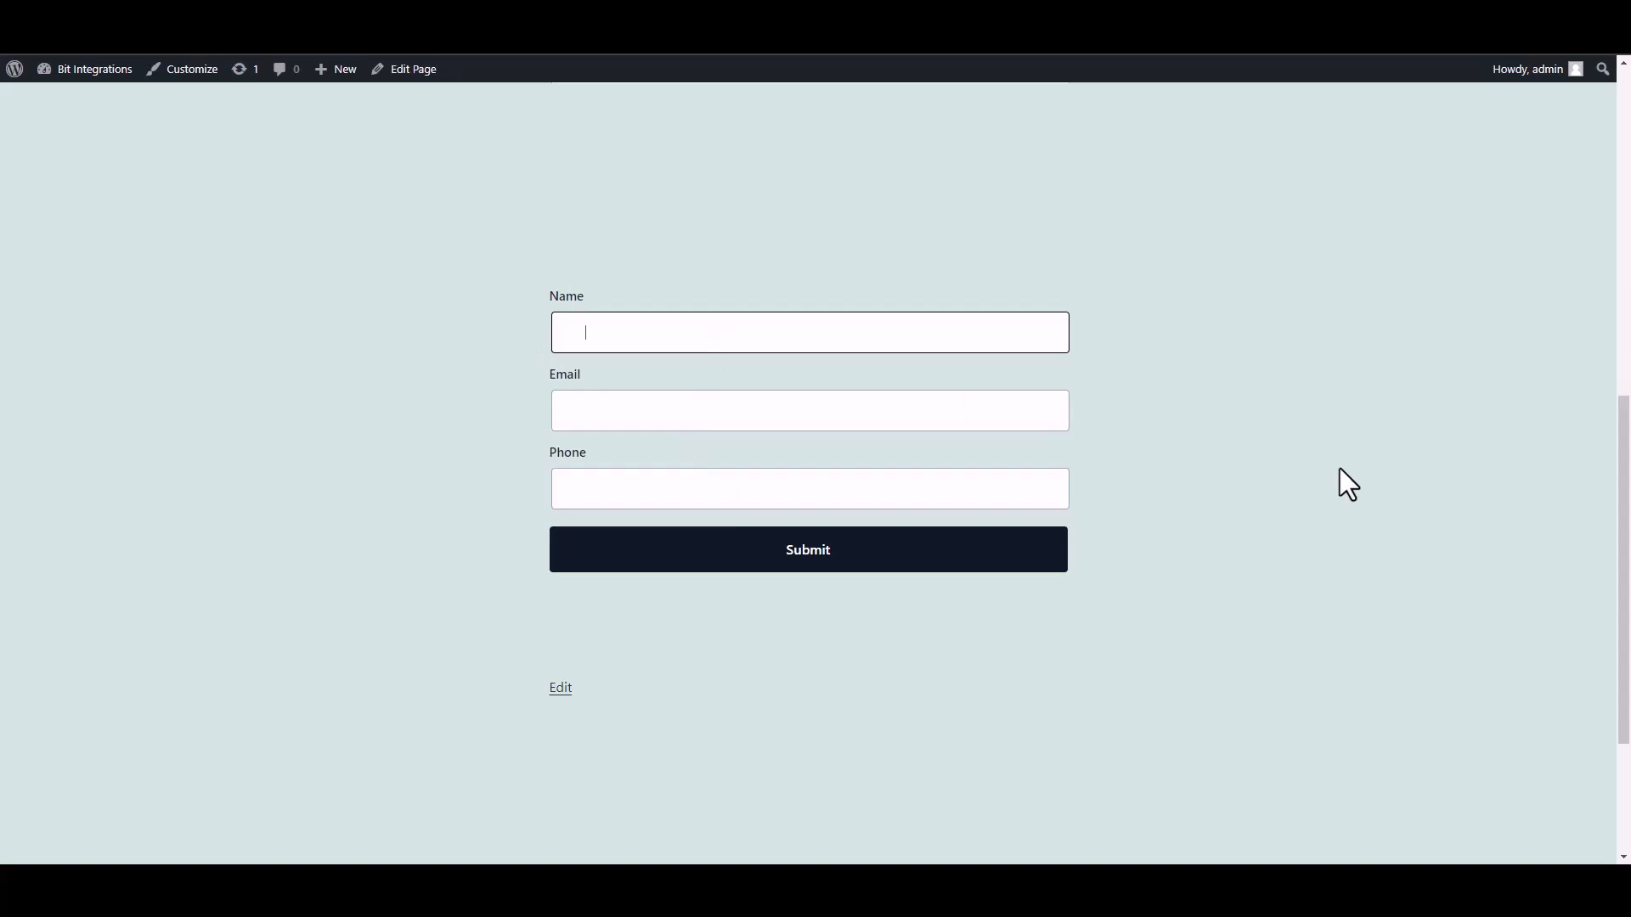
pyautogui.write('test')
pyautogui.click(976, 418)
pyautogui.write('test@gmail')
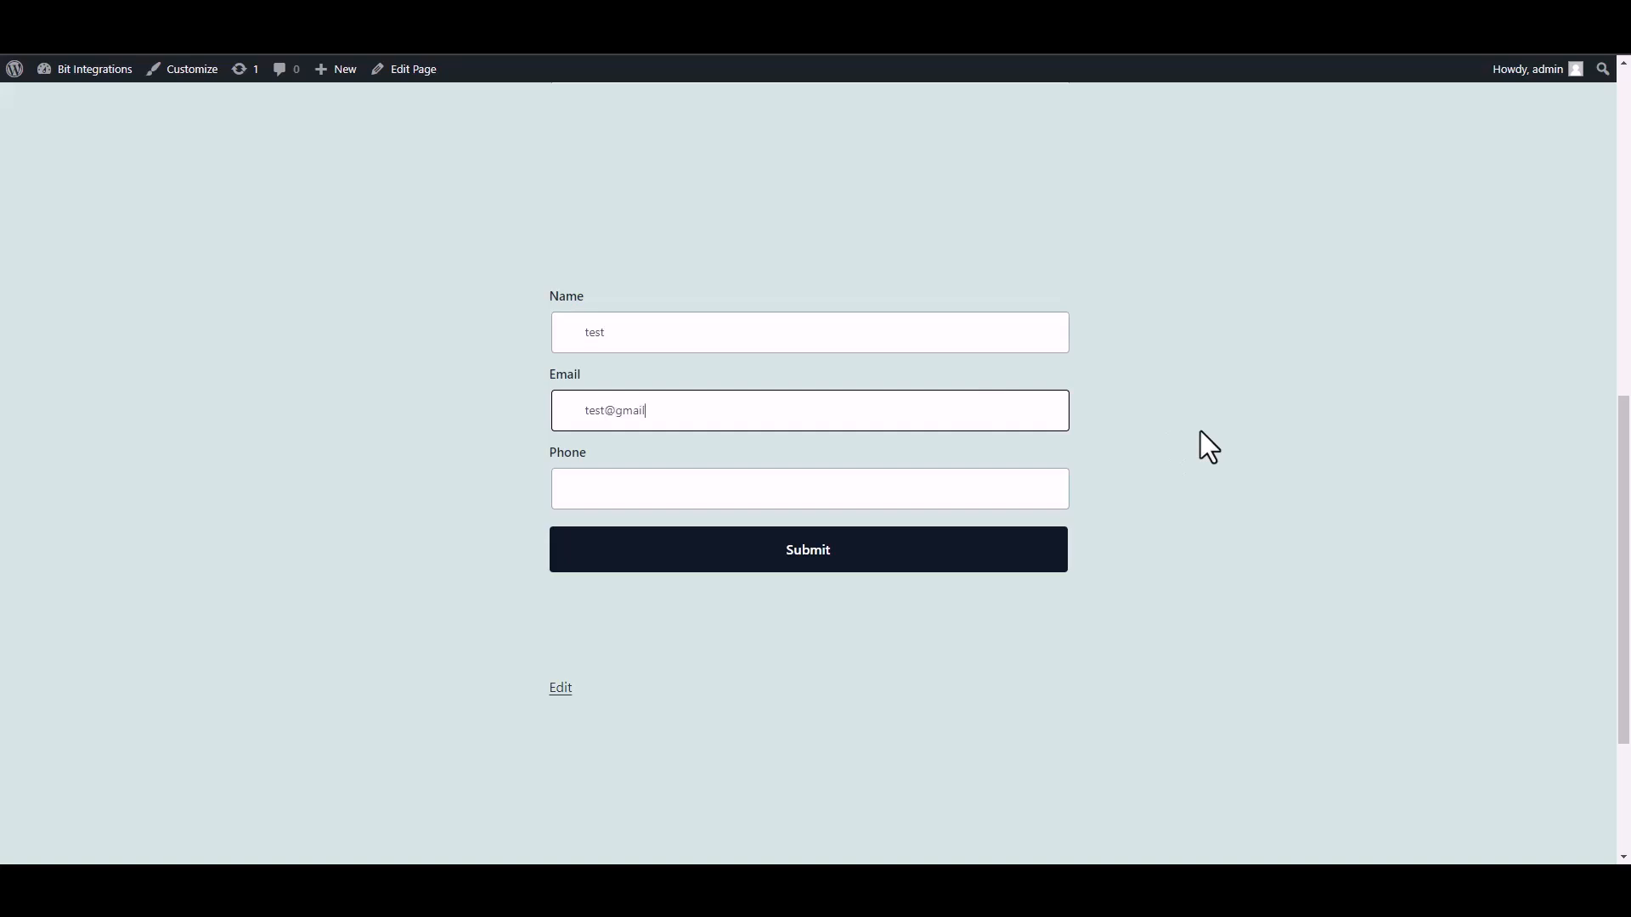
pyautogui.write('.com')
pyautogui.click(981, 497)
pyautogui.write('58566255')
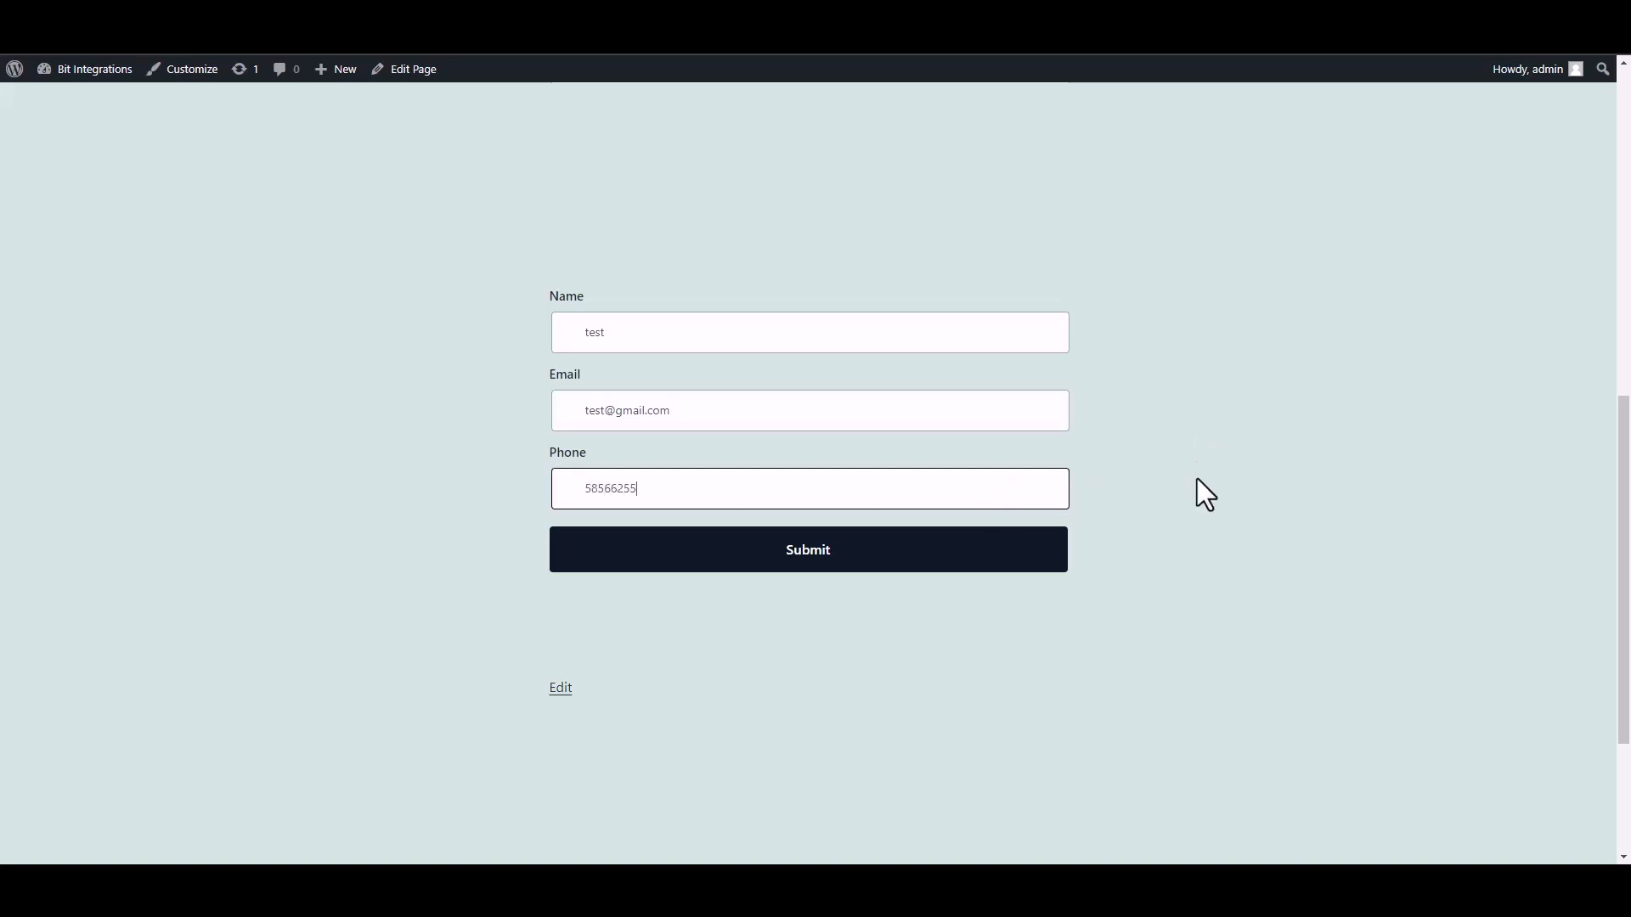
pyautogui.click(1057, 563)
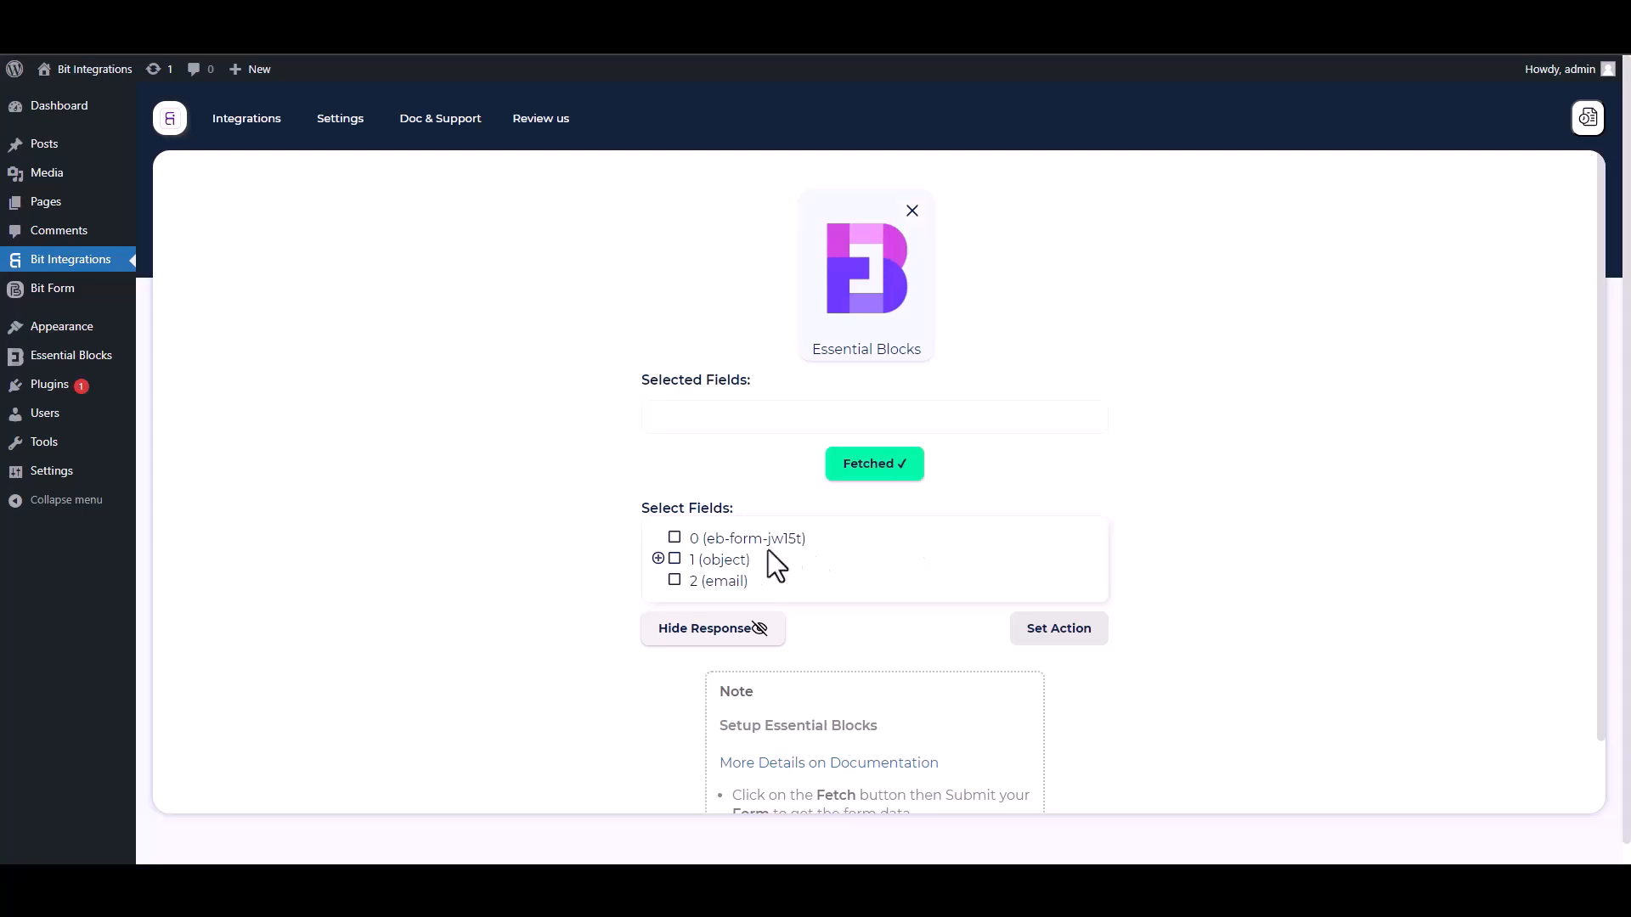
# - Select field 0 and the object's Name, Email and Phone fields
pyautogui.moveTo(815, 542); pyautogui.dragTo(682, 540)
pyautogui.click(674, 538)
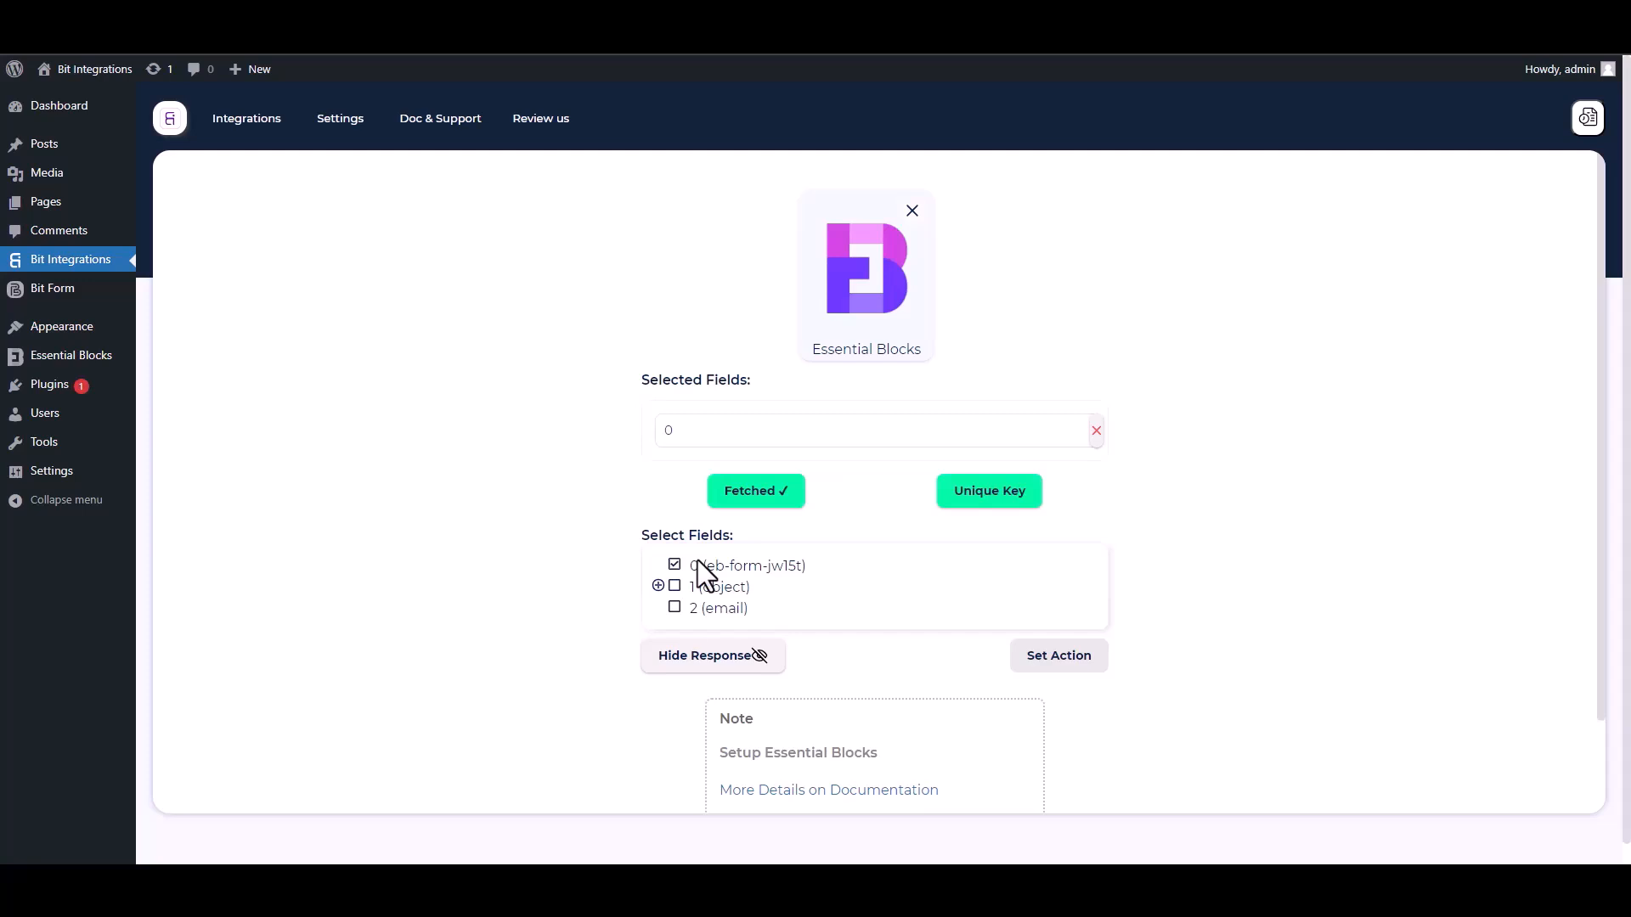
pyautogui.click(658, 586)
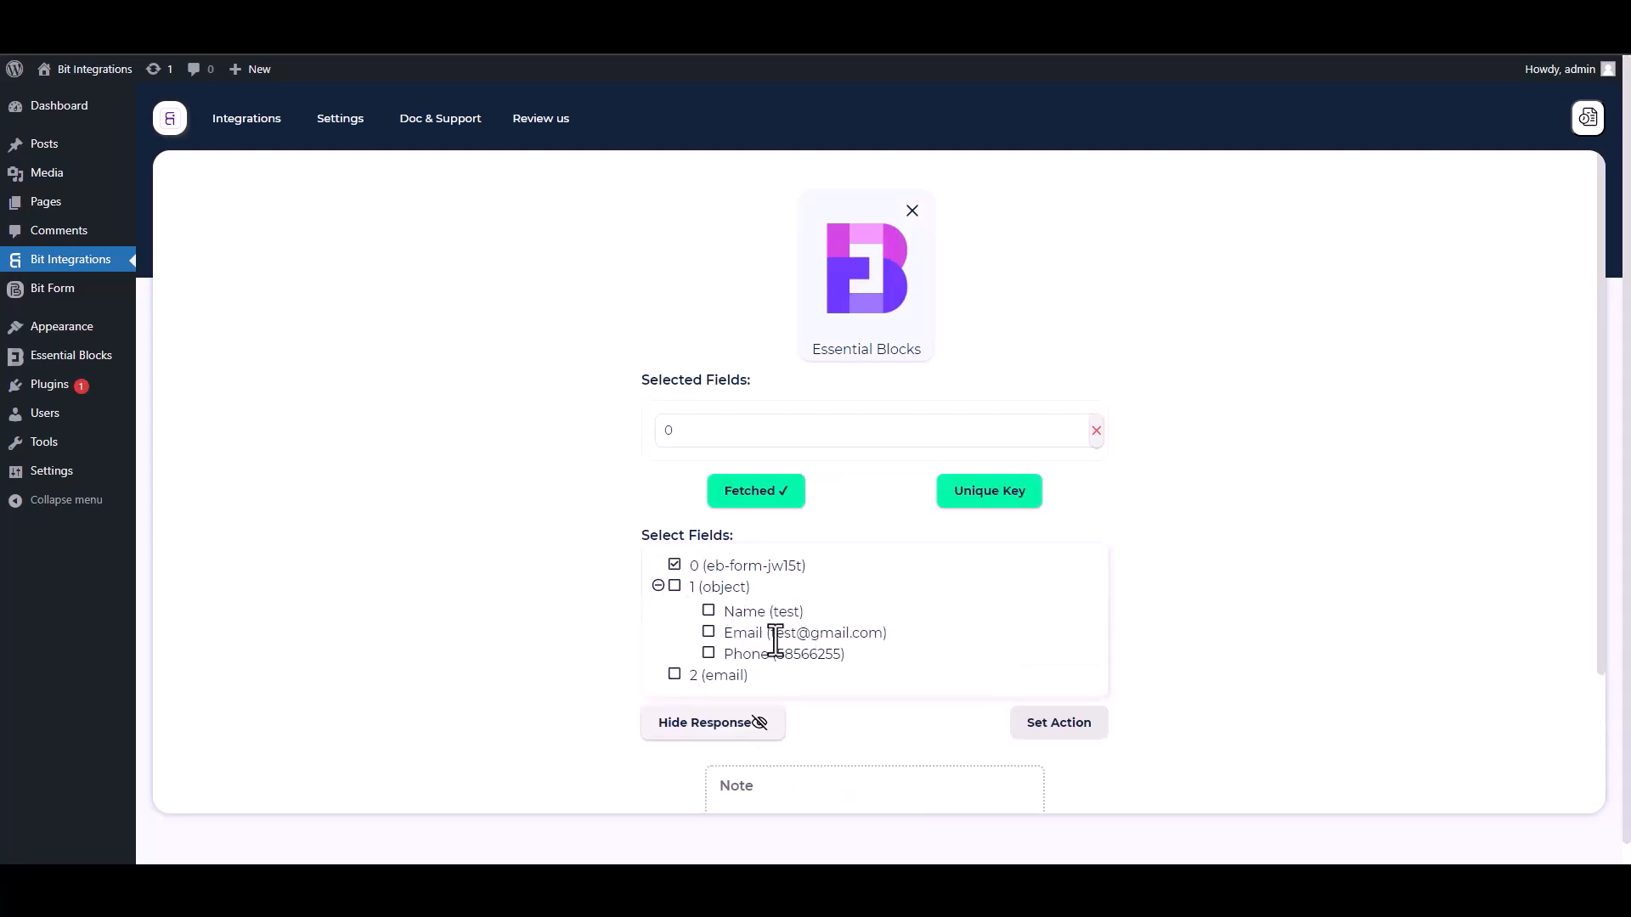
pyautogui.click(709, 612)
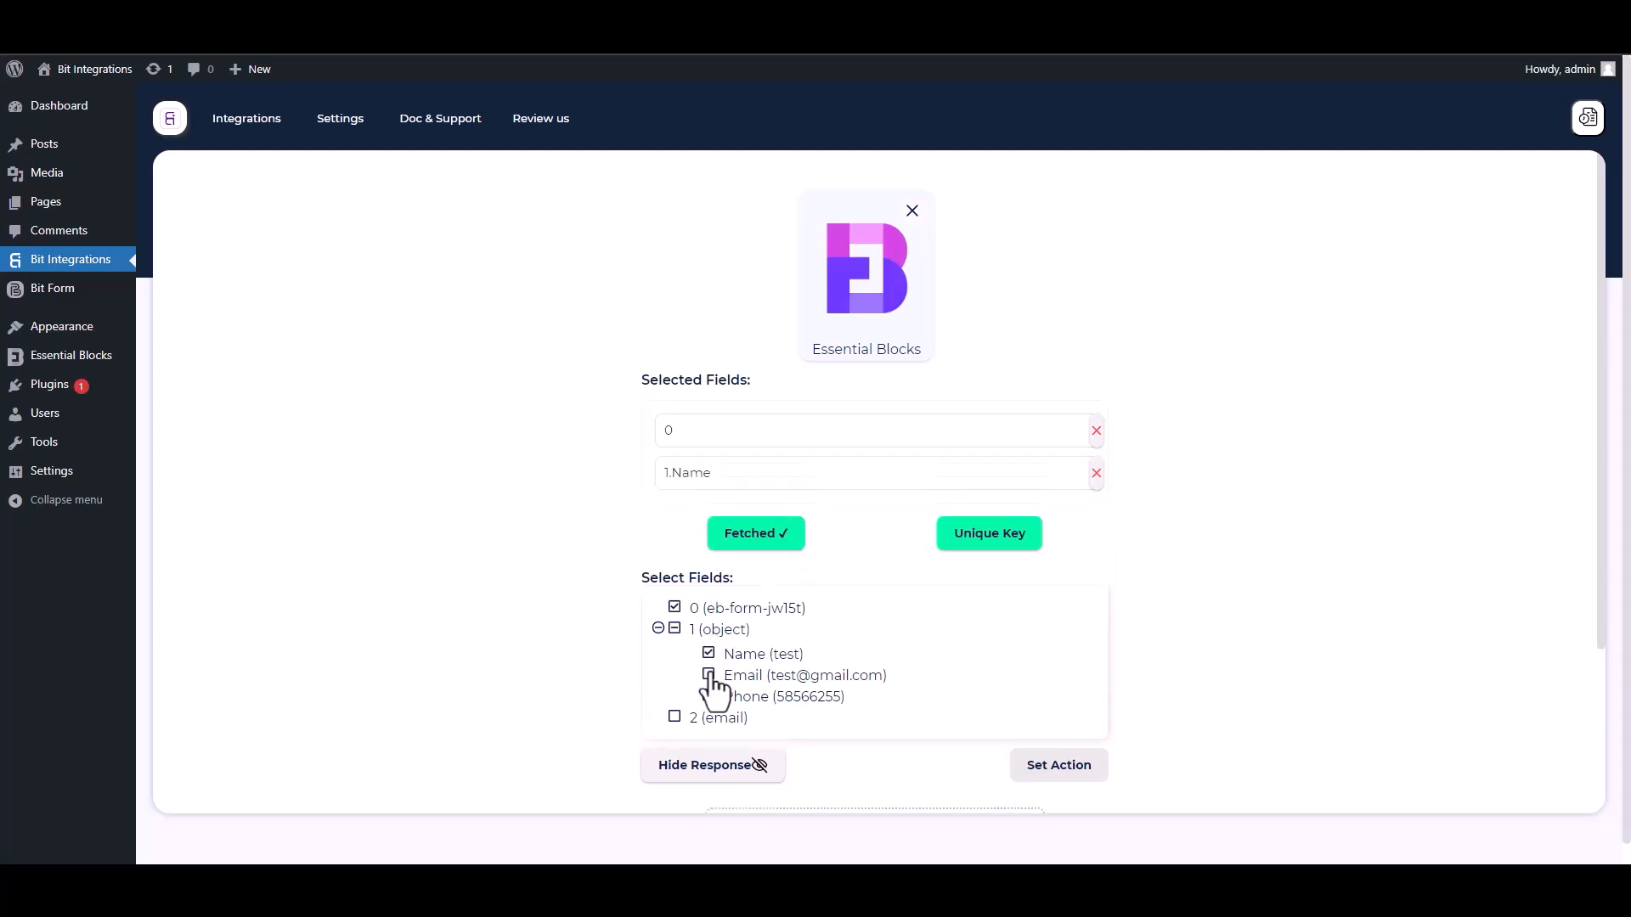
pyautogui.click(710, 676)
pyautogui.click(710, 739)
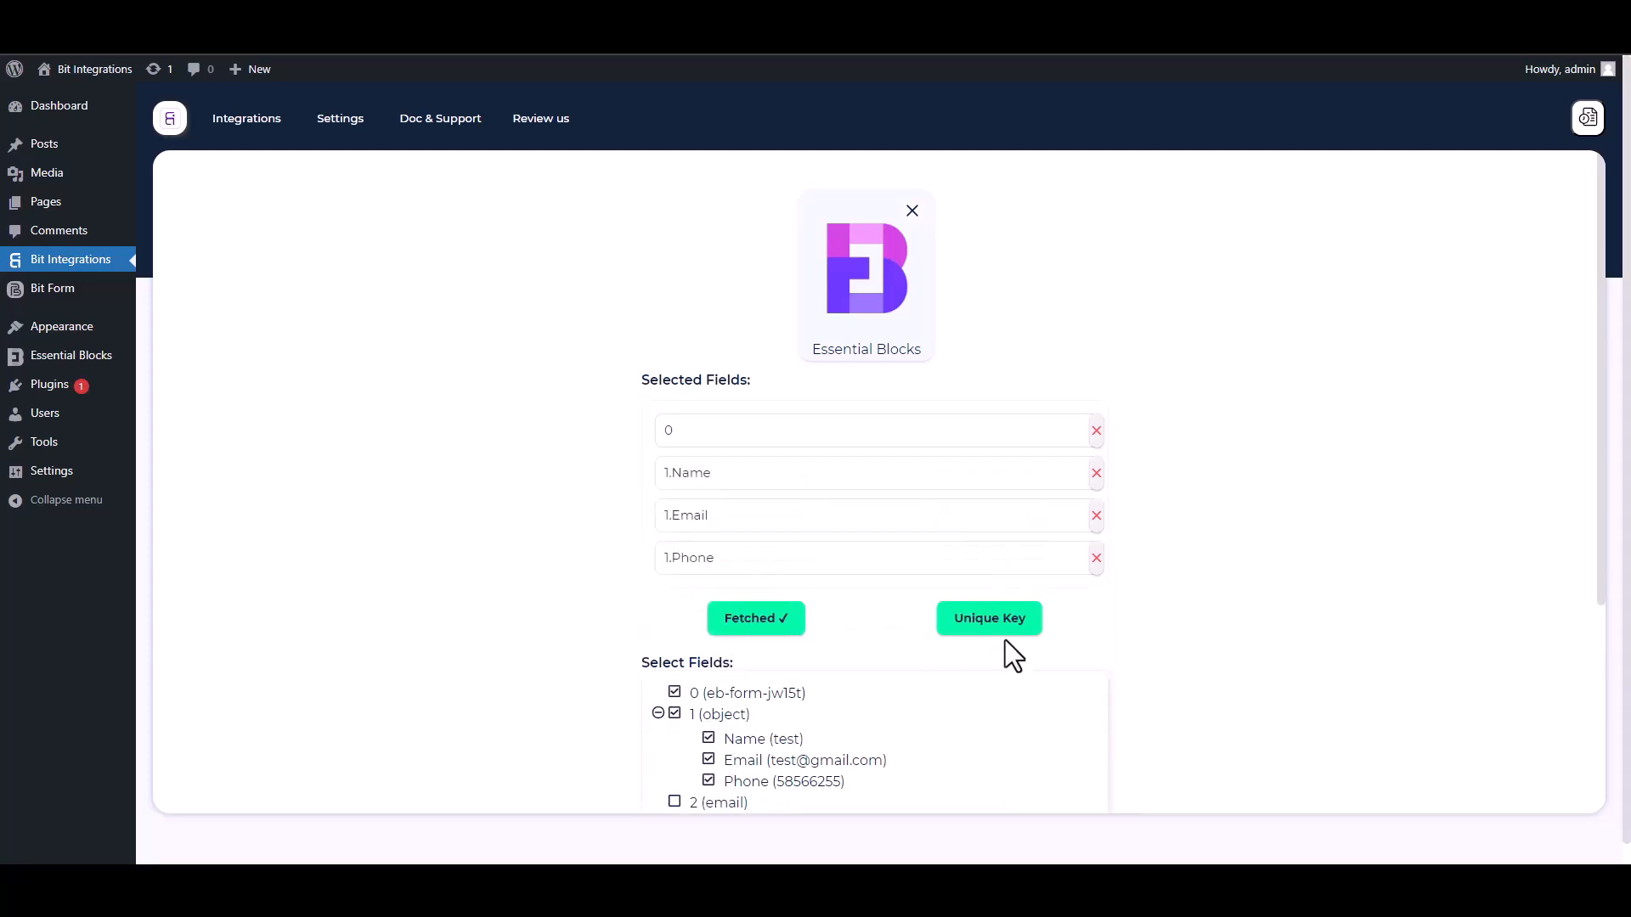
# - Set field 0 as the unique primary key
pyautogui.moveTo(1603, 565); pyautogui.dragTo(1605, 656)
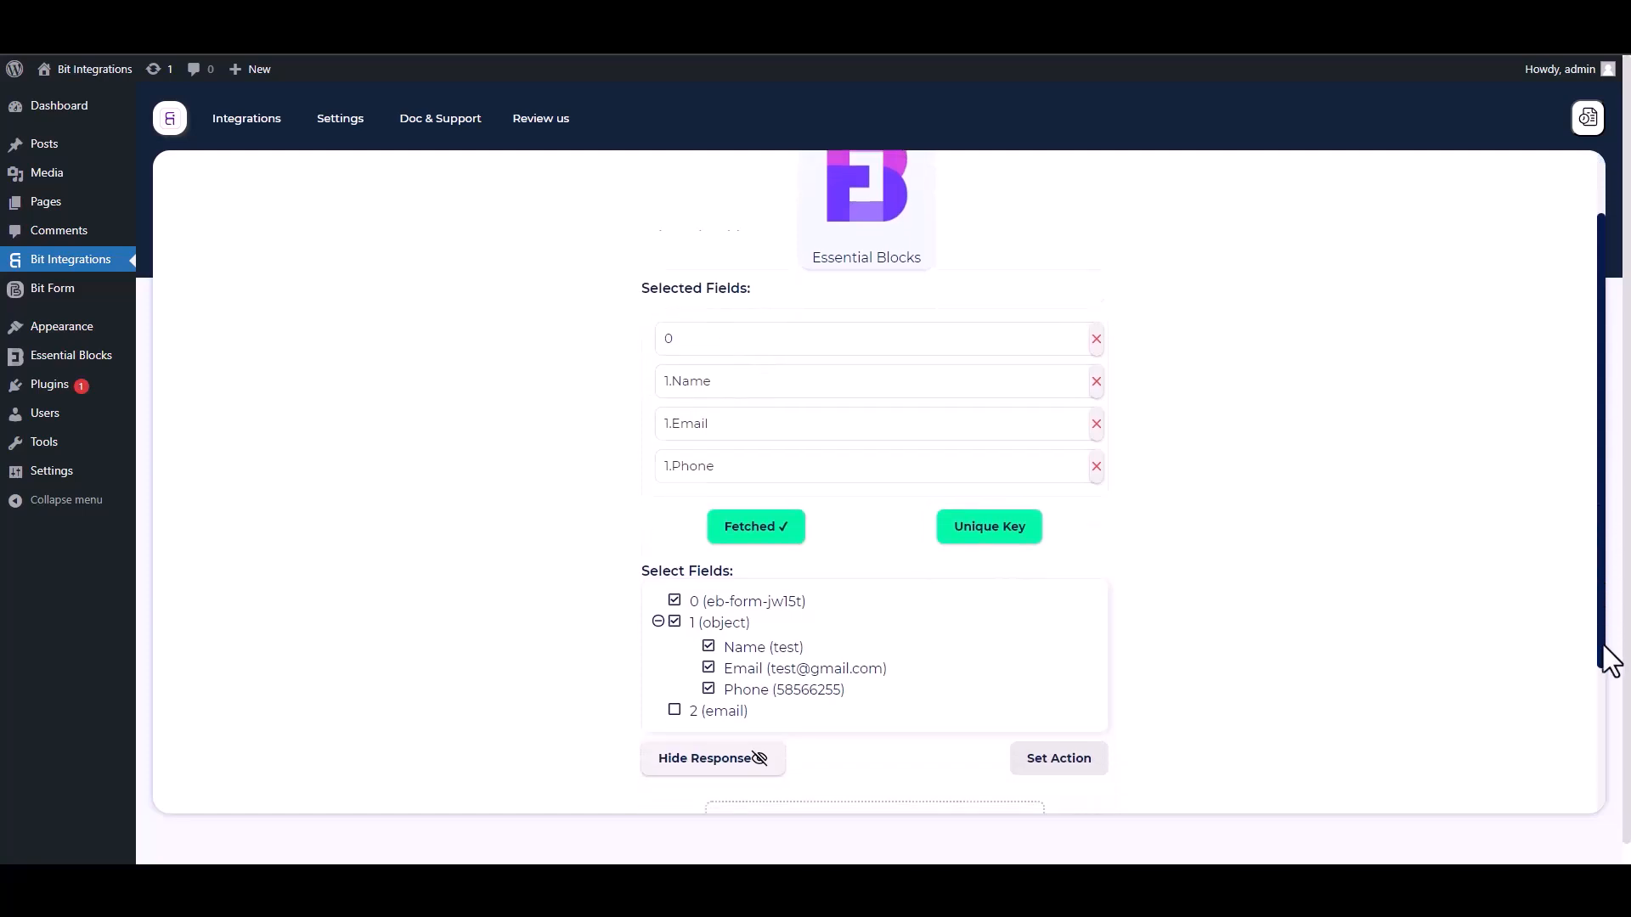
pyautogui.click(999, 458)
pyautogui.click(804, 466)
pyautogui.click(687, 508)
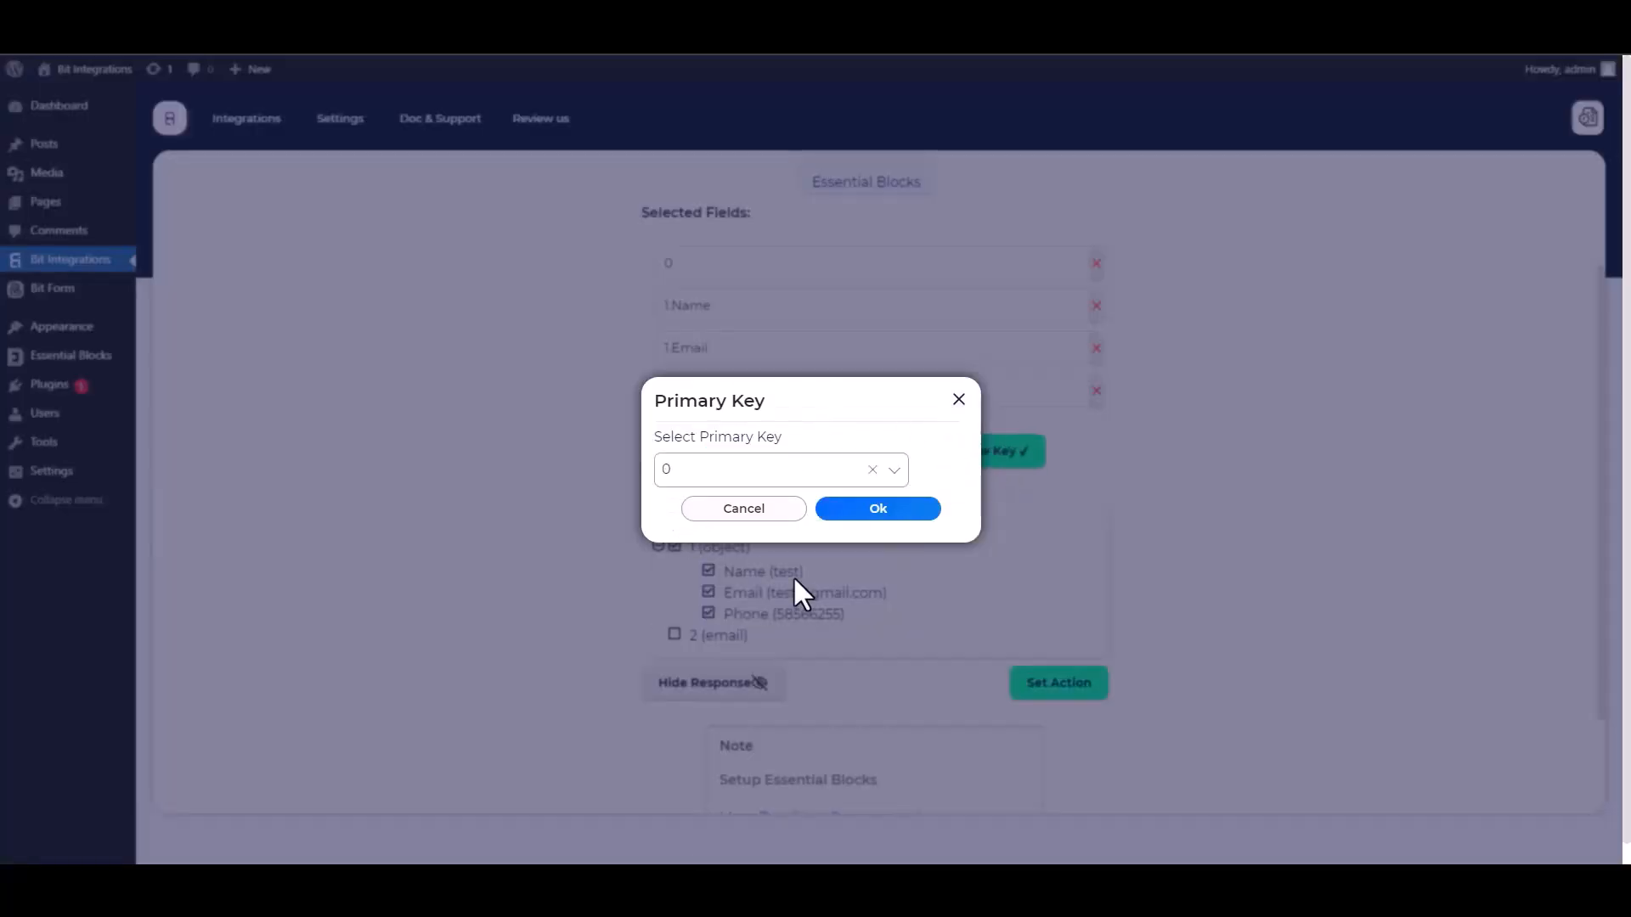
pyautogui.click(872, 512)
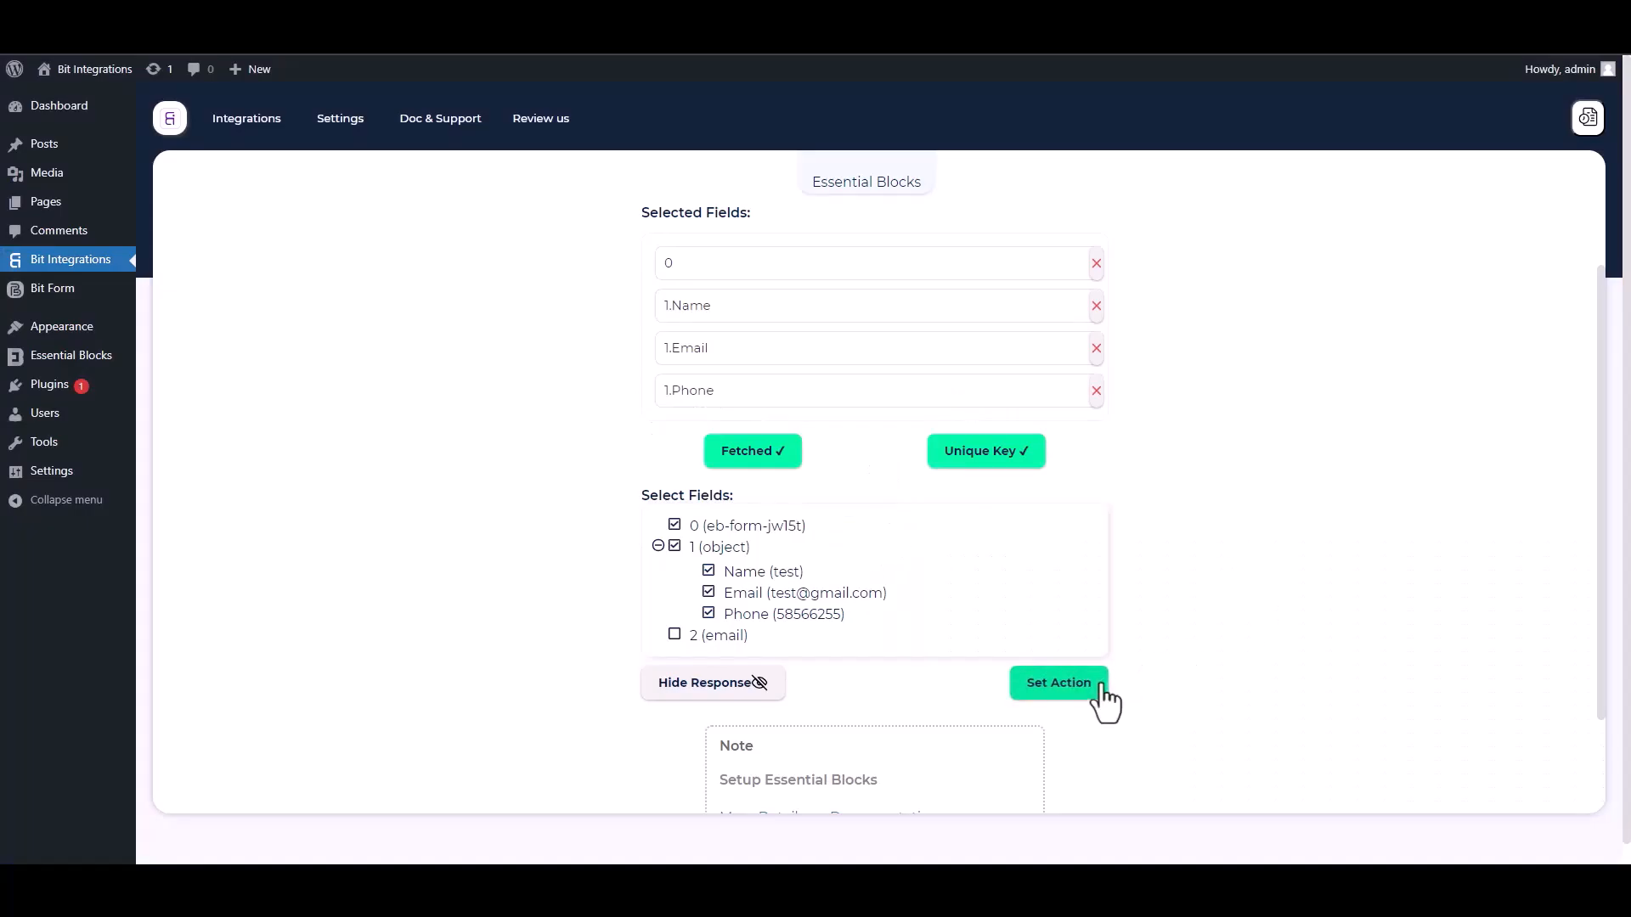
# - Add Web Hooks as the integration's action
pyautogui.click(1059, 684)
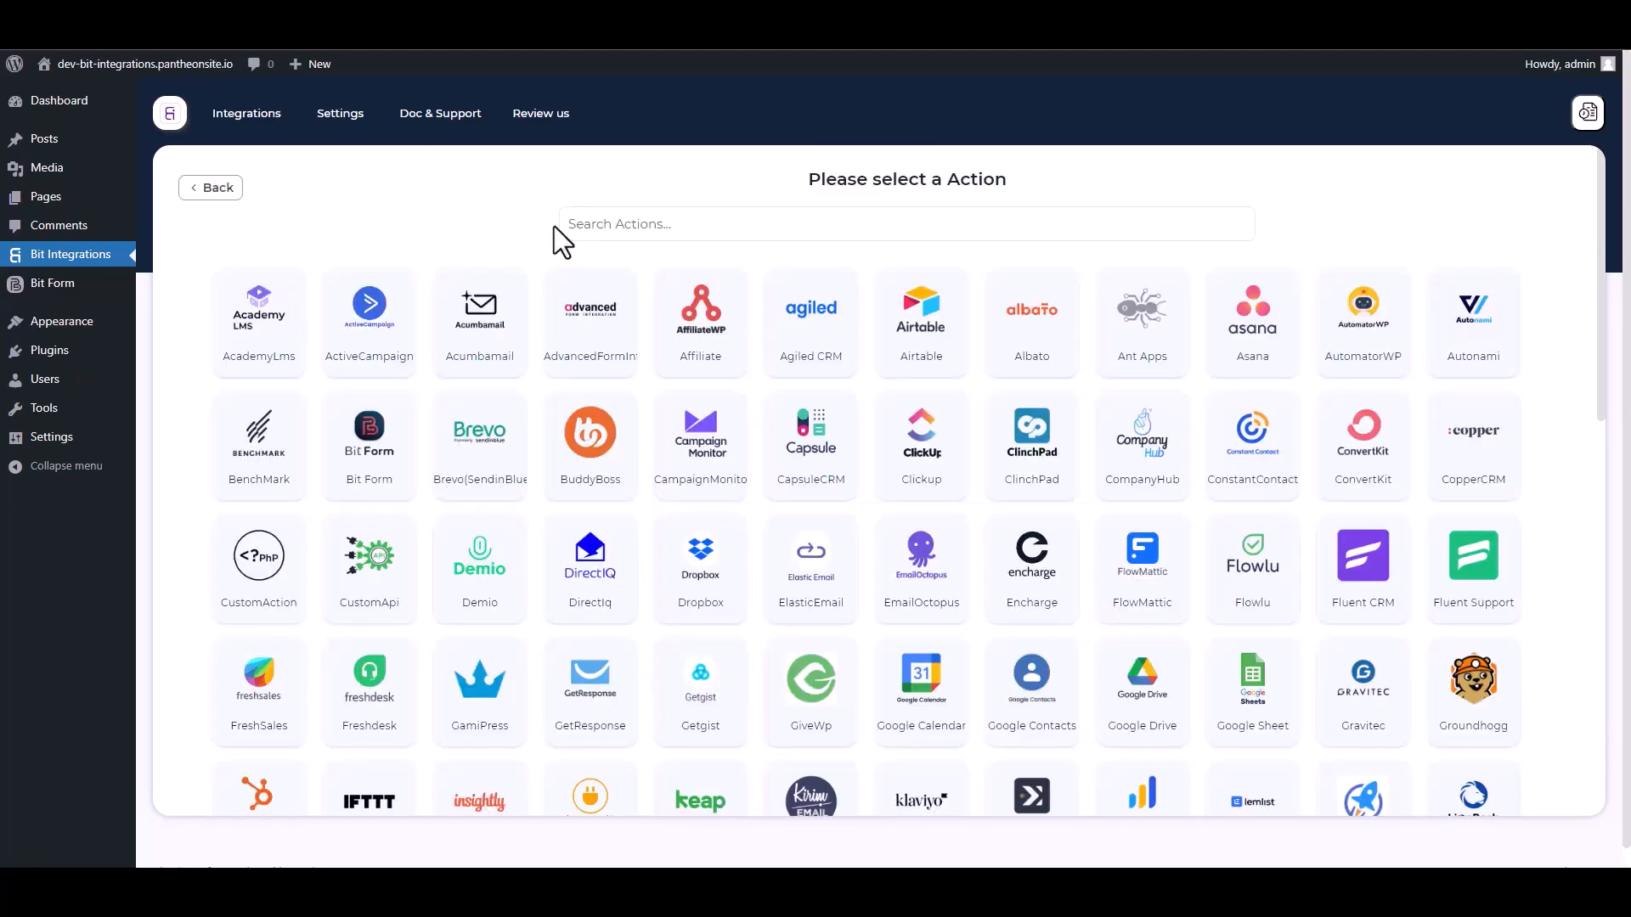
pyautogui.click(661, 222)
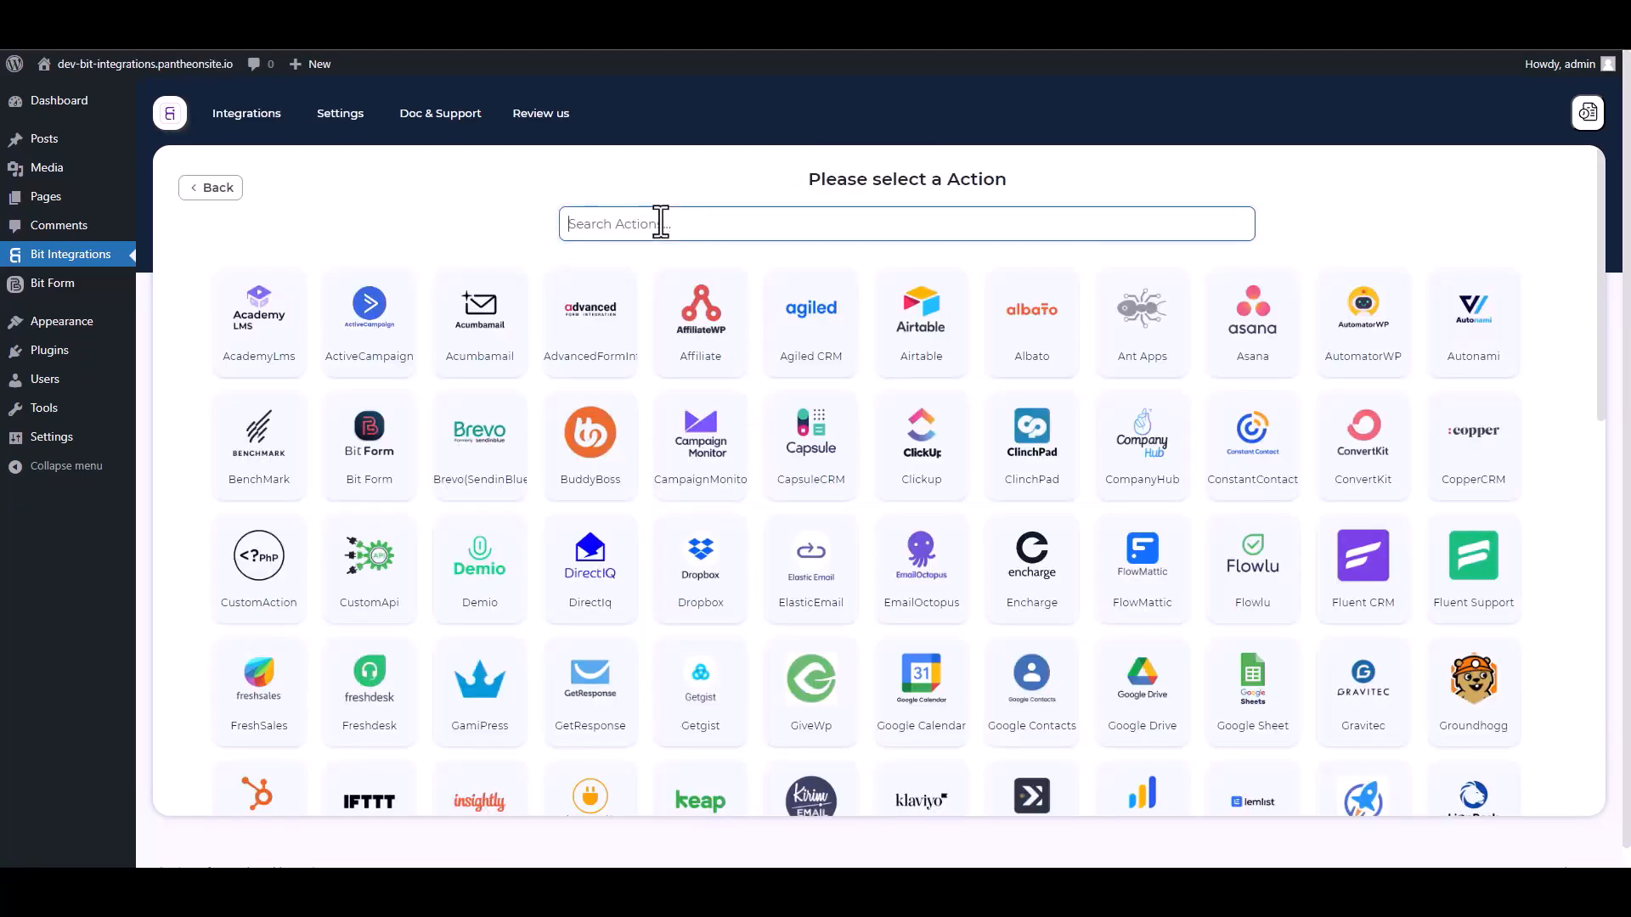
pyautogui.write('web')
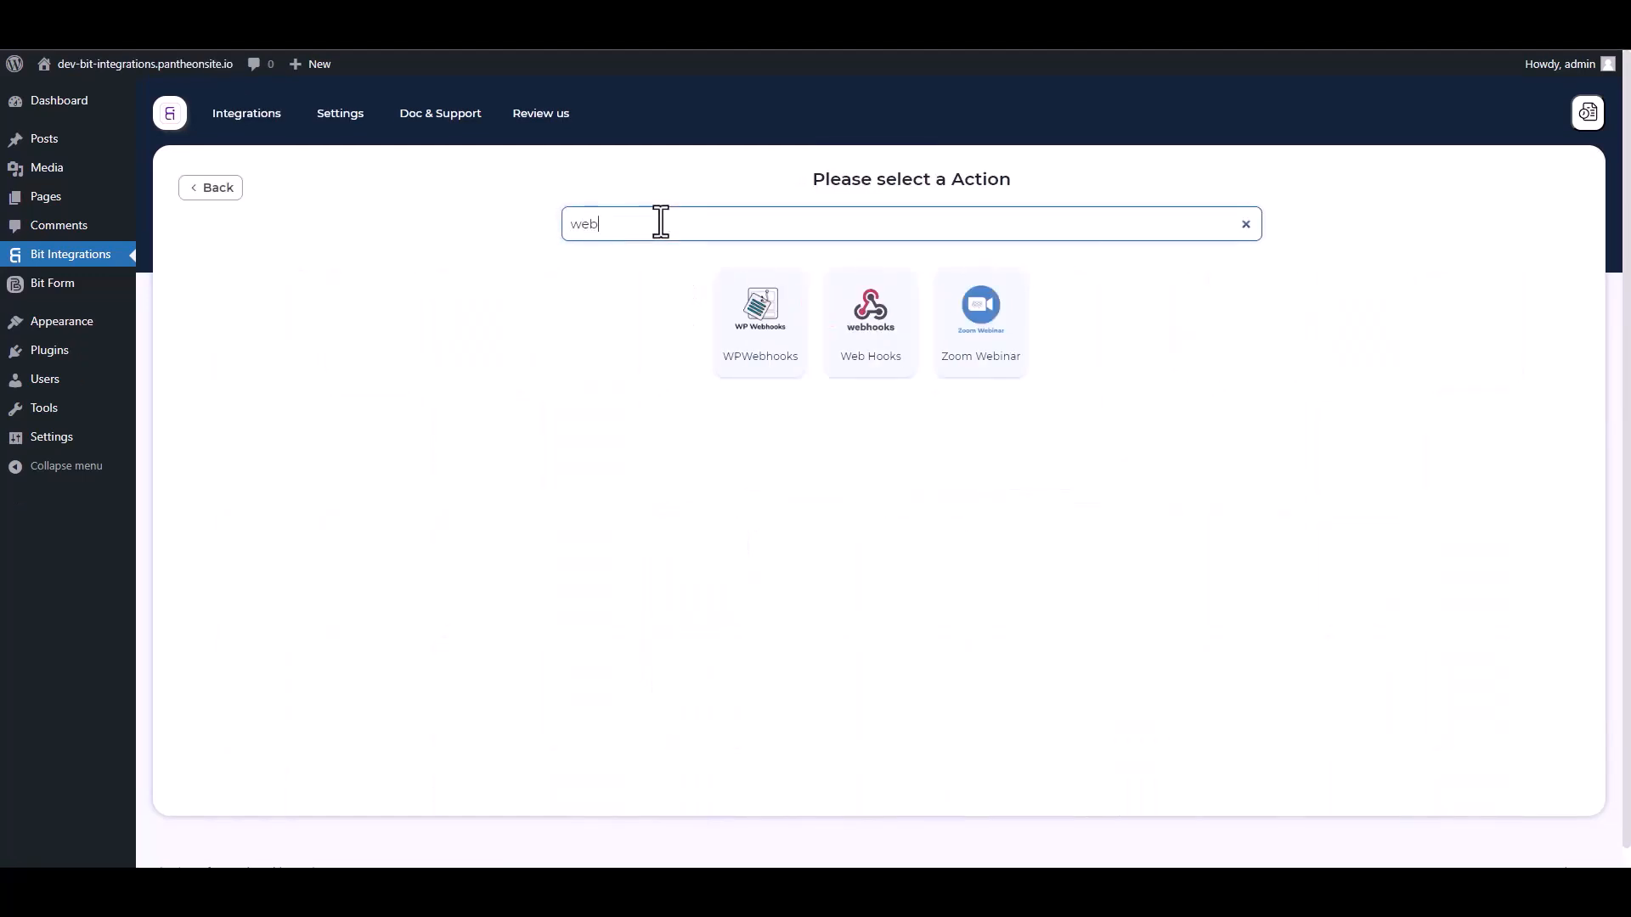
pyautogui.click(871, 365)
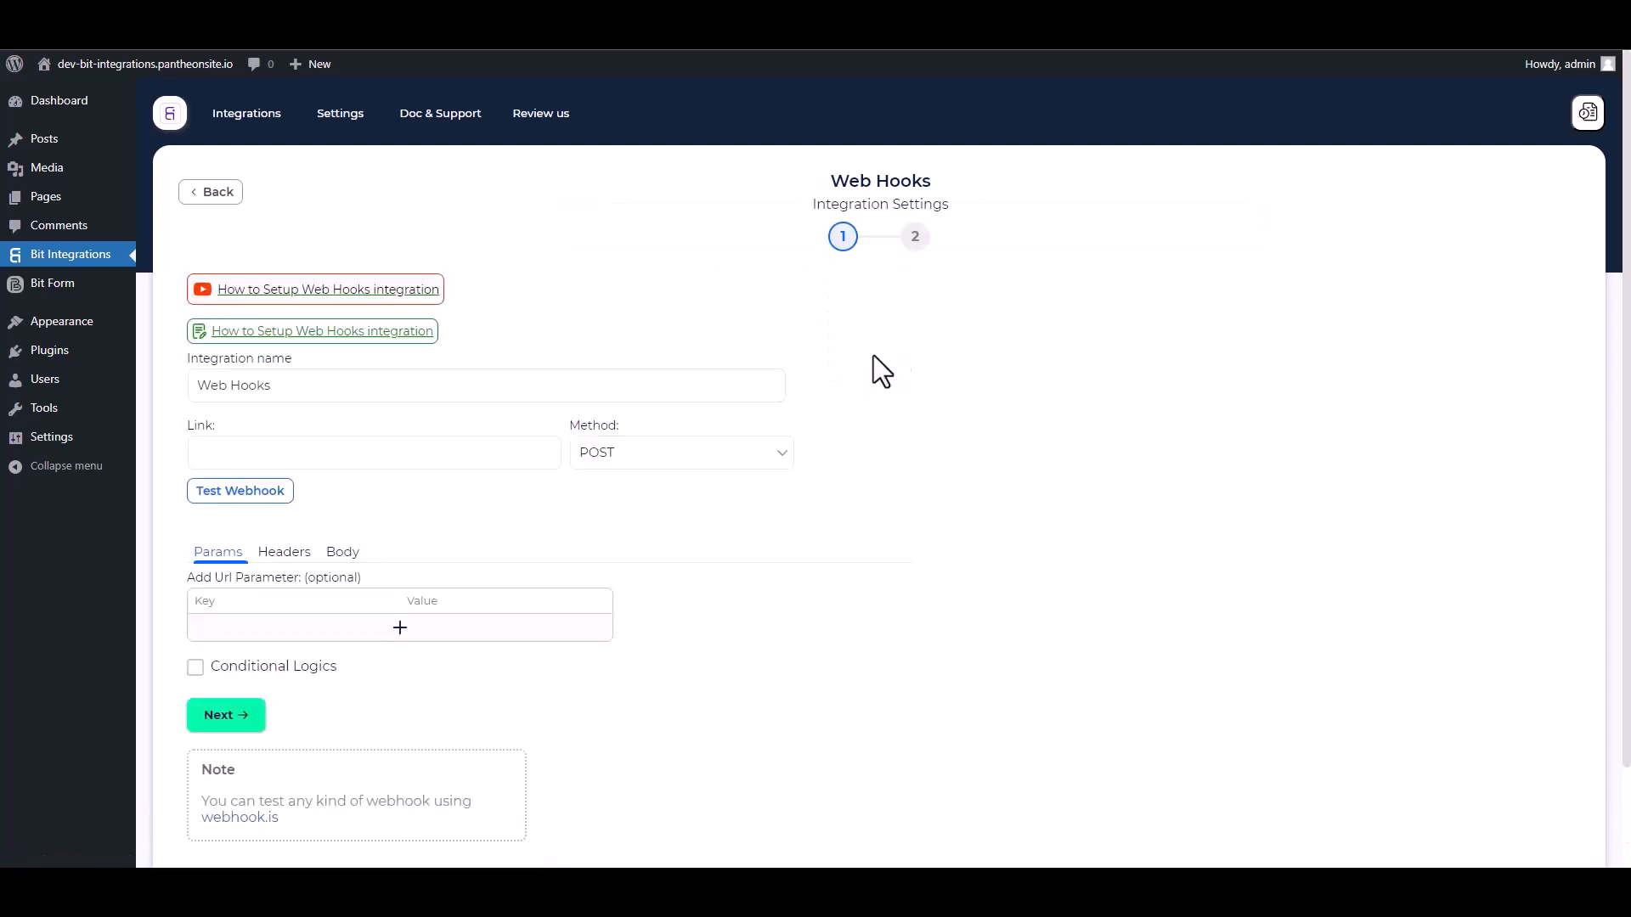
# - Send all form data in the webhook body as application/json
pyautogui.scroll(-1, 538, 528)
pyautogui.click(343, 468)
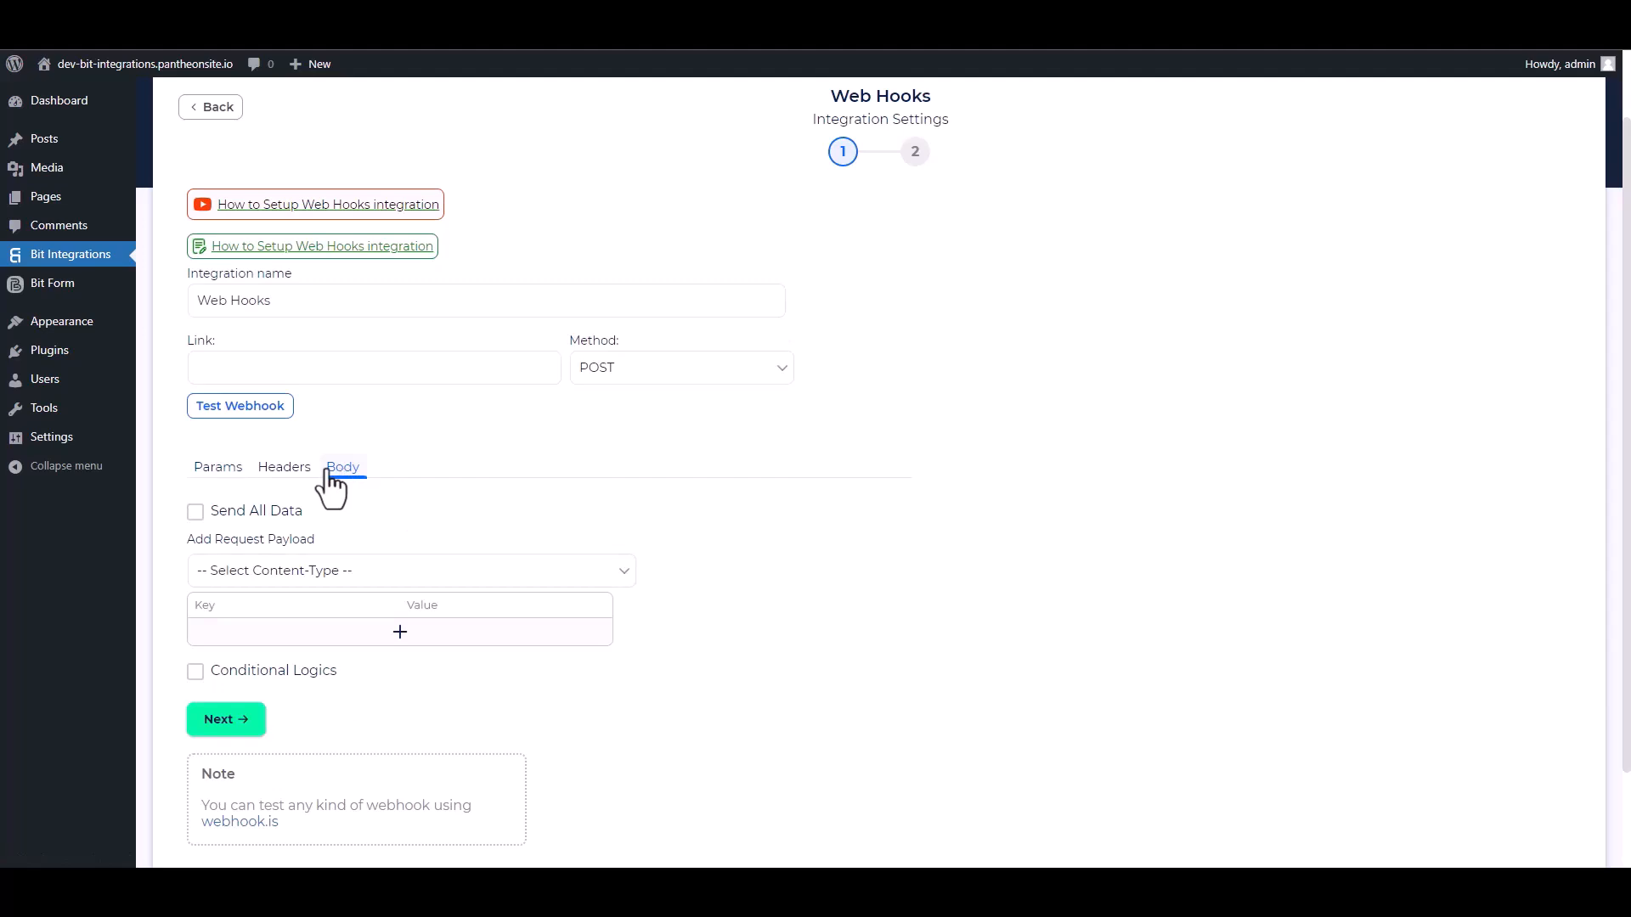
pyautogui.click(196, 512)
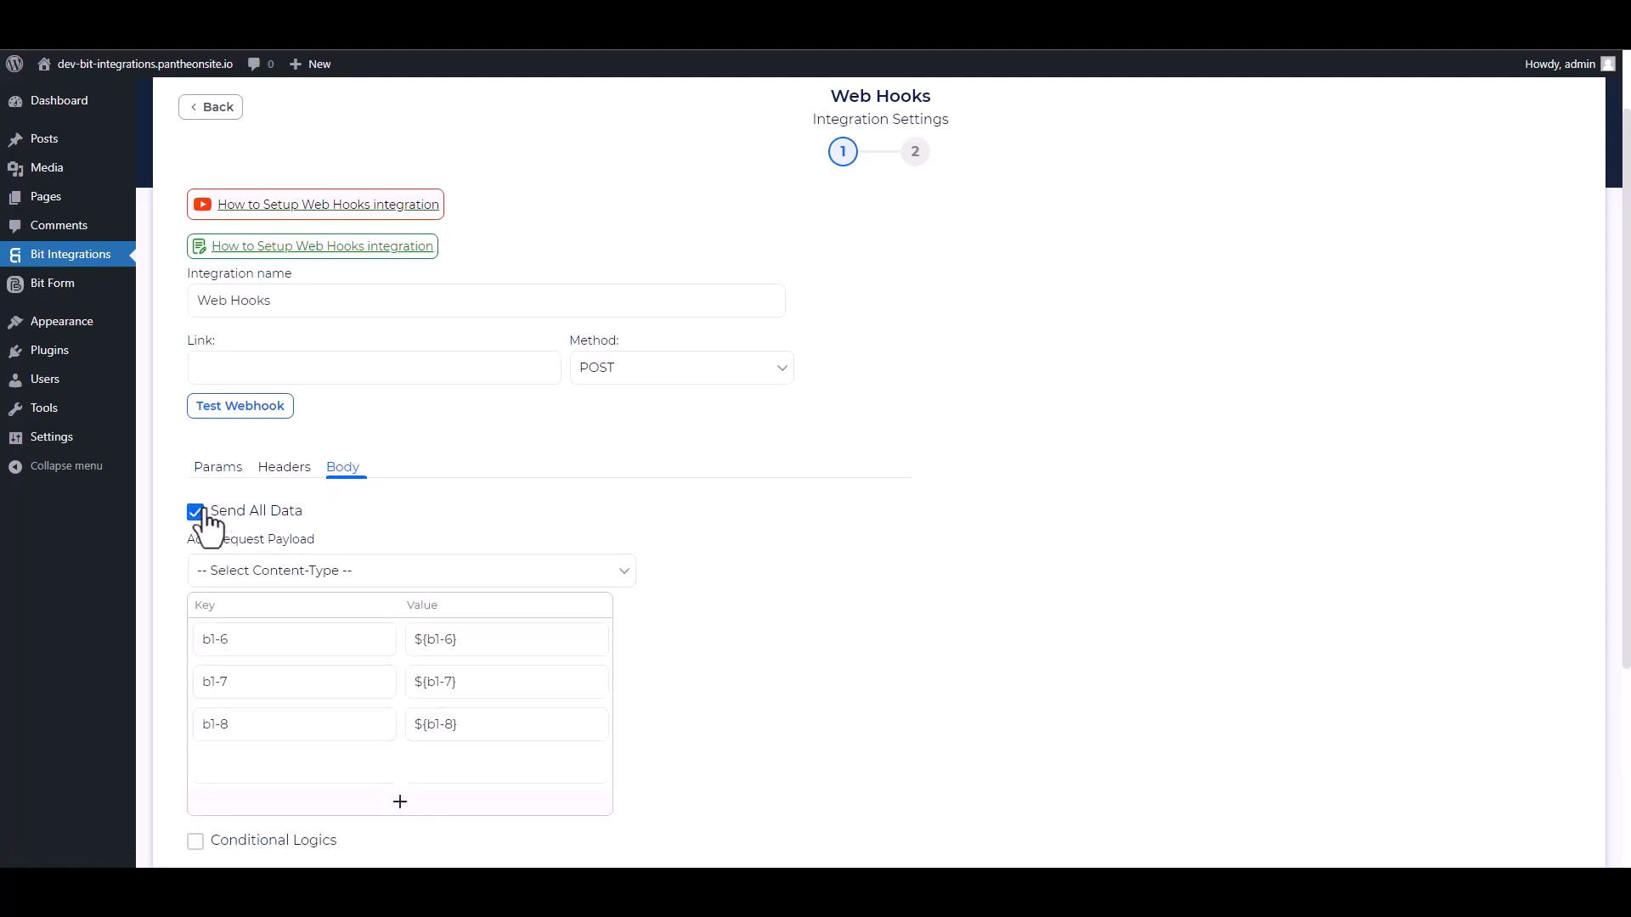
pyautogui.click(334, 572)
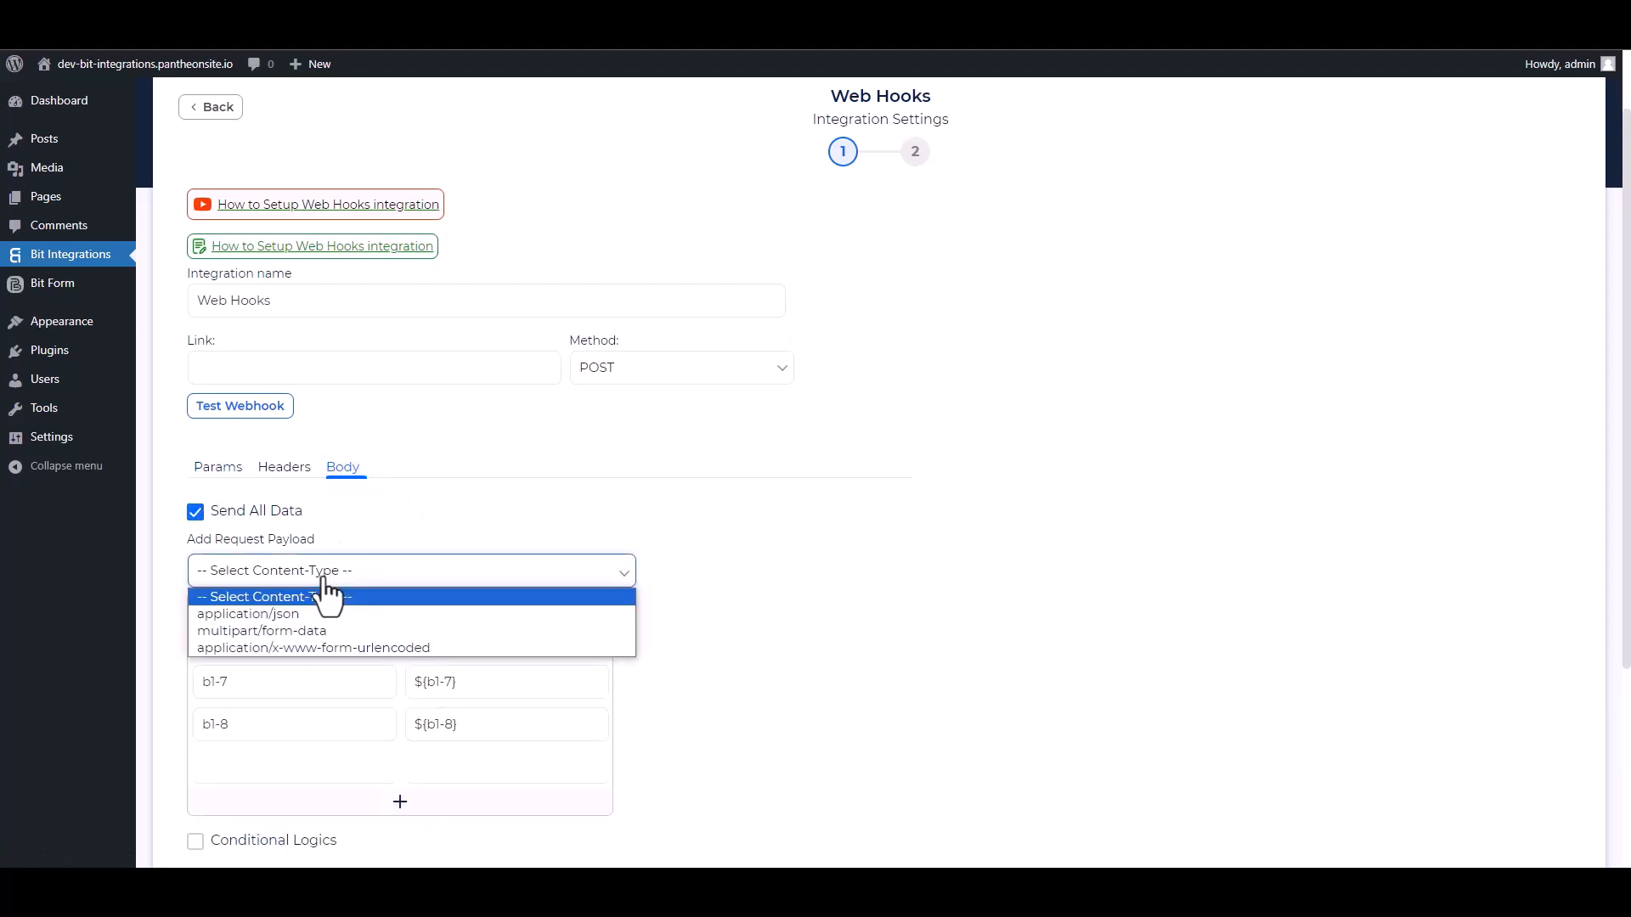
pyautogui.click(293, 618)
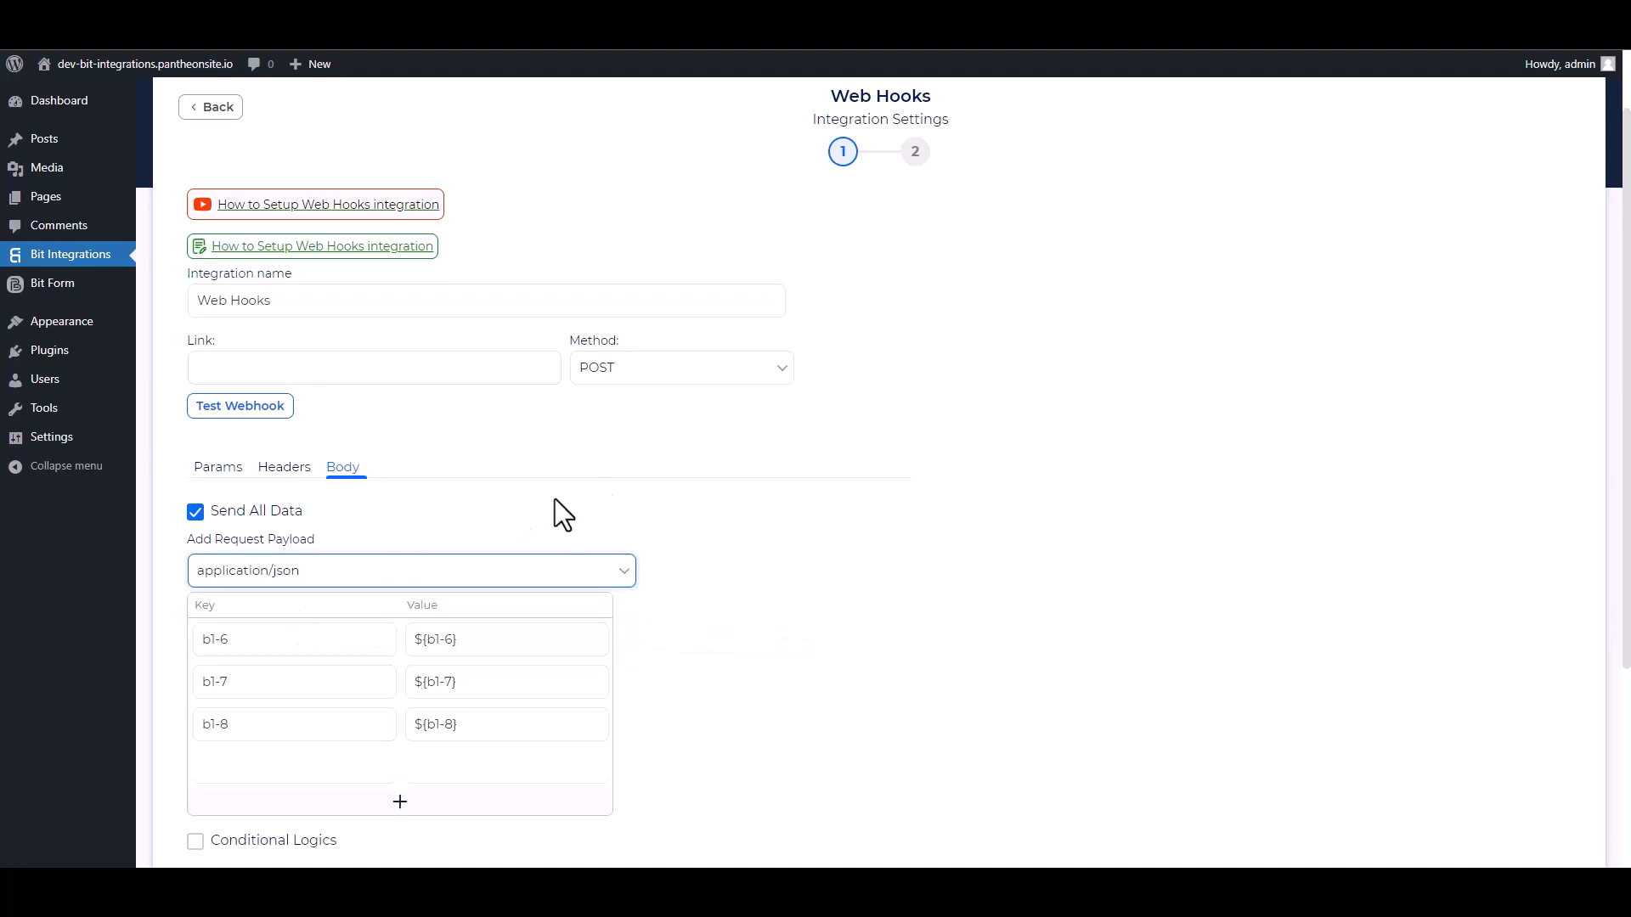
pyautogui.scroll(1, 550, 503)
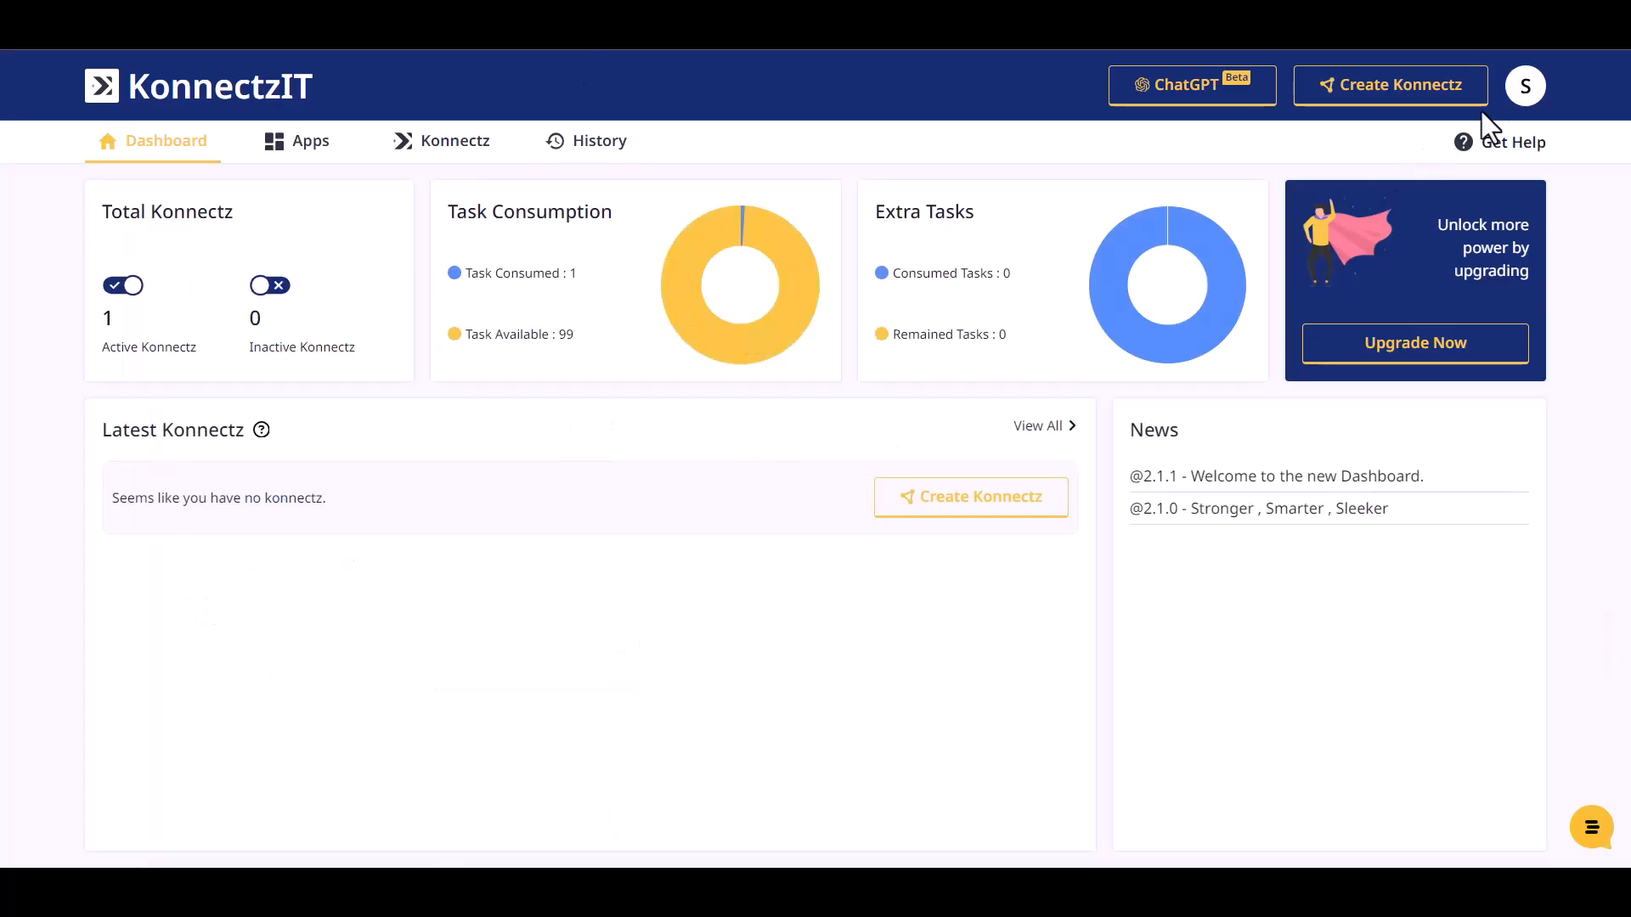
# - Create a new Konnectz with a Webhook trigger, copy its URL and start capturing responses
pyautogui.click(1419, 97)
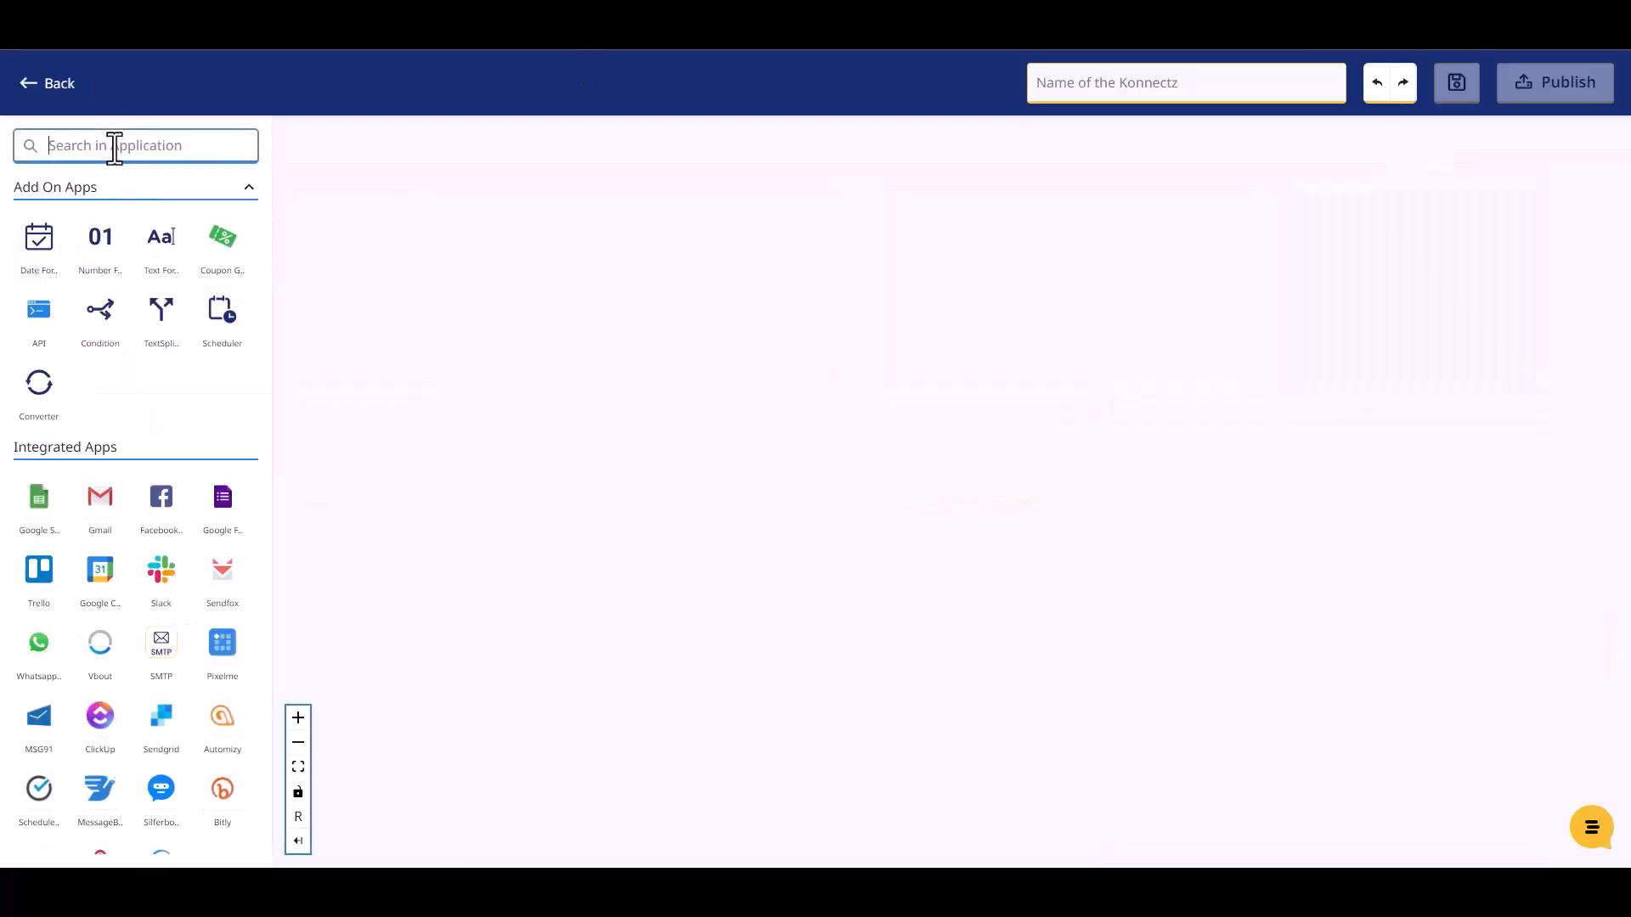
pyautogui.write('web')
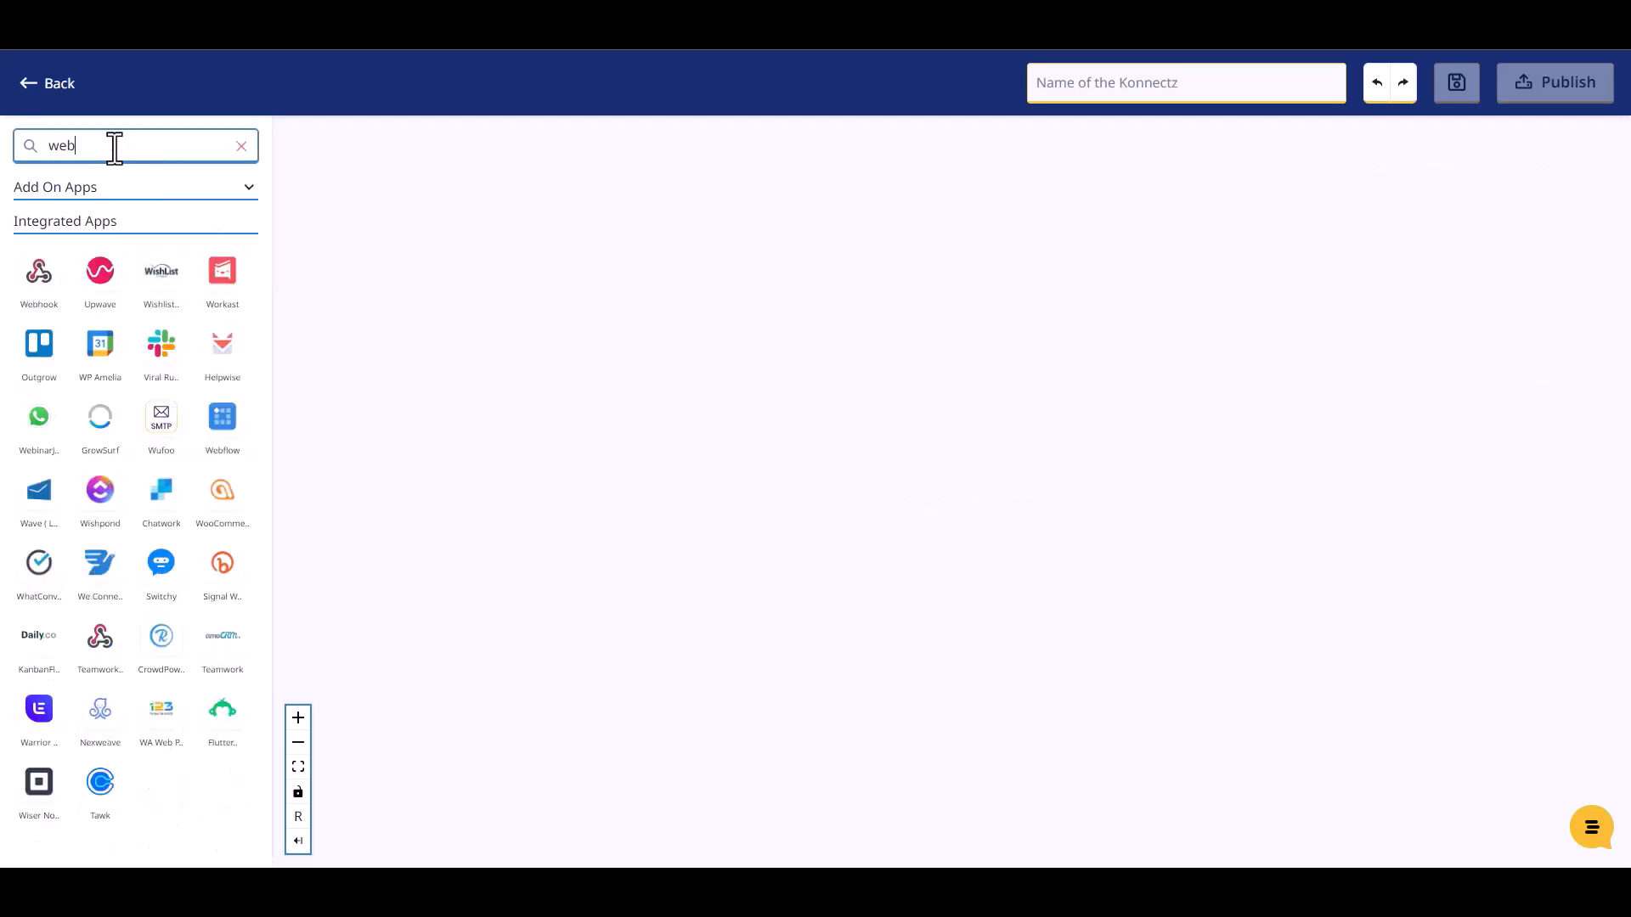
pyautogui.moveTo(39, 276); pyautogui.dragTo(425, 238)
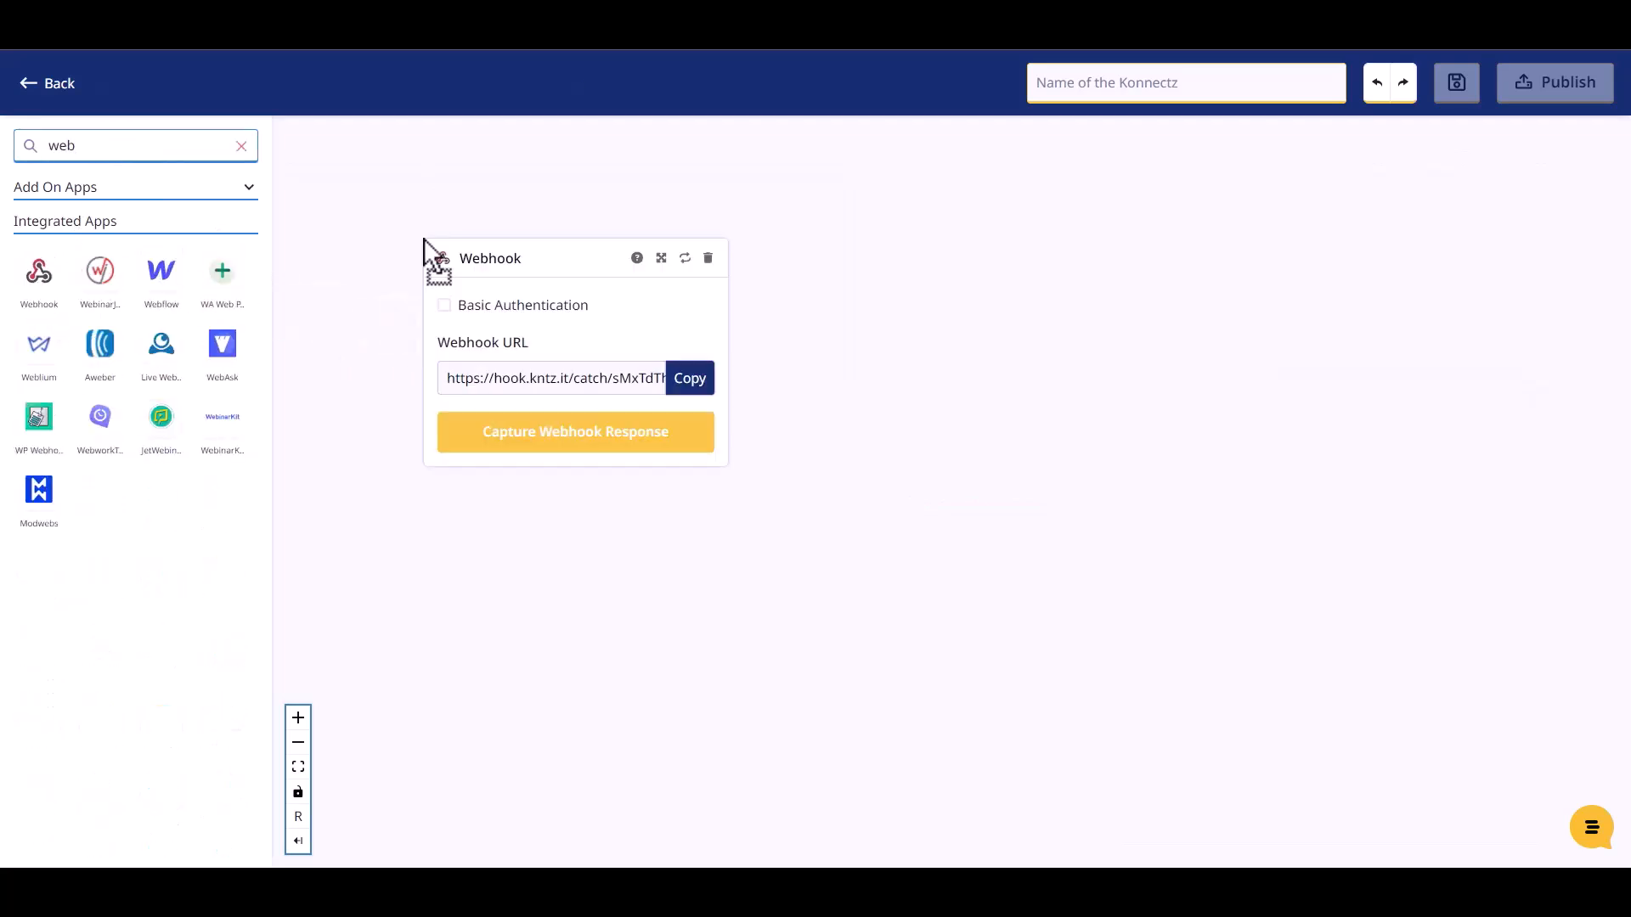
pyautogui.click(694, 391)
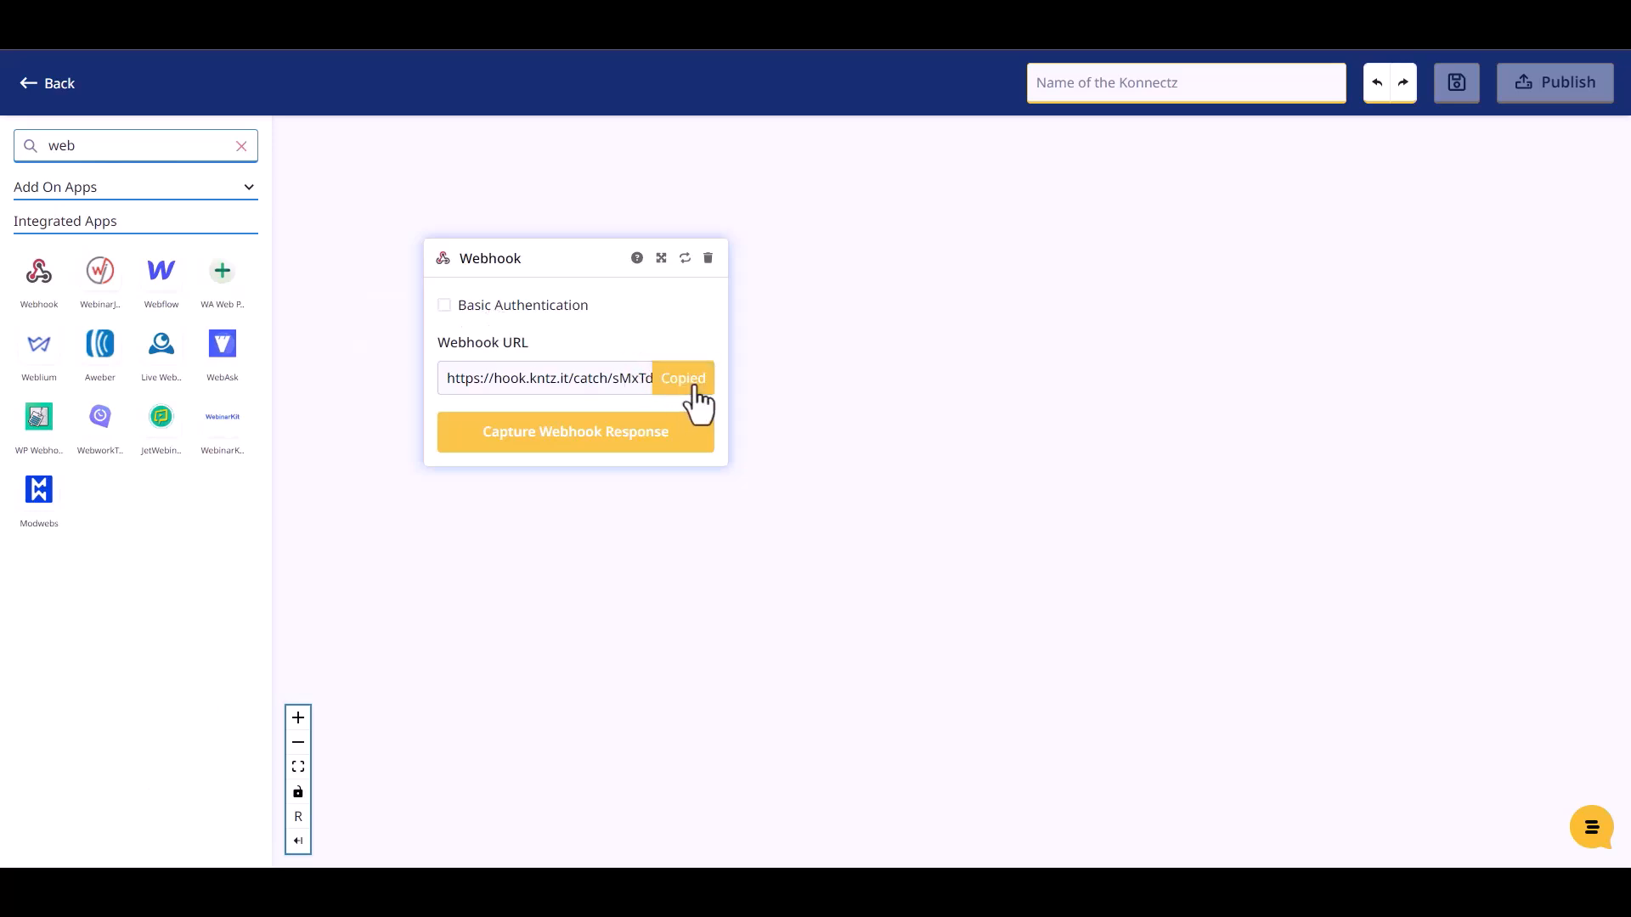
pyautogui.click(601, 440)
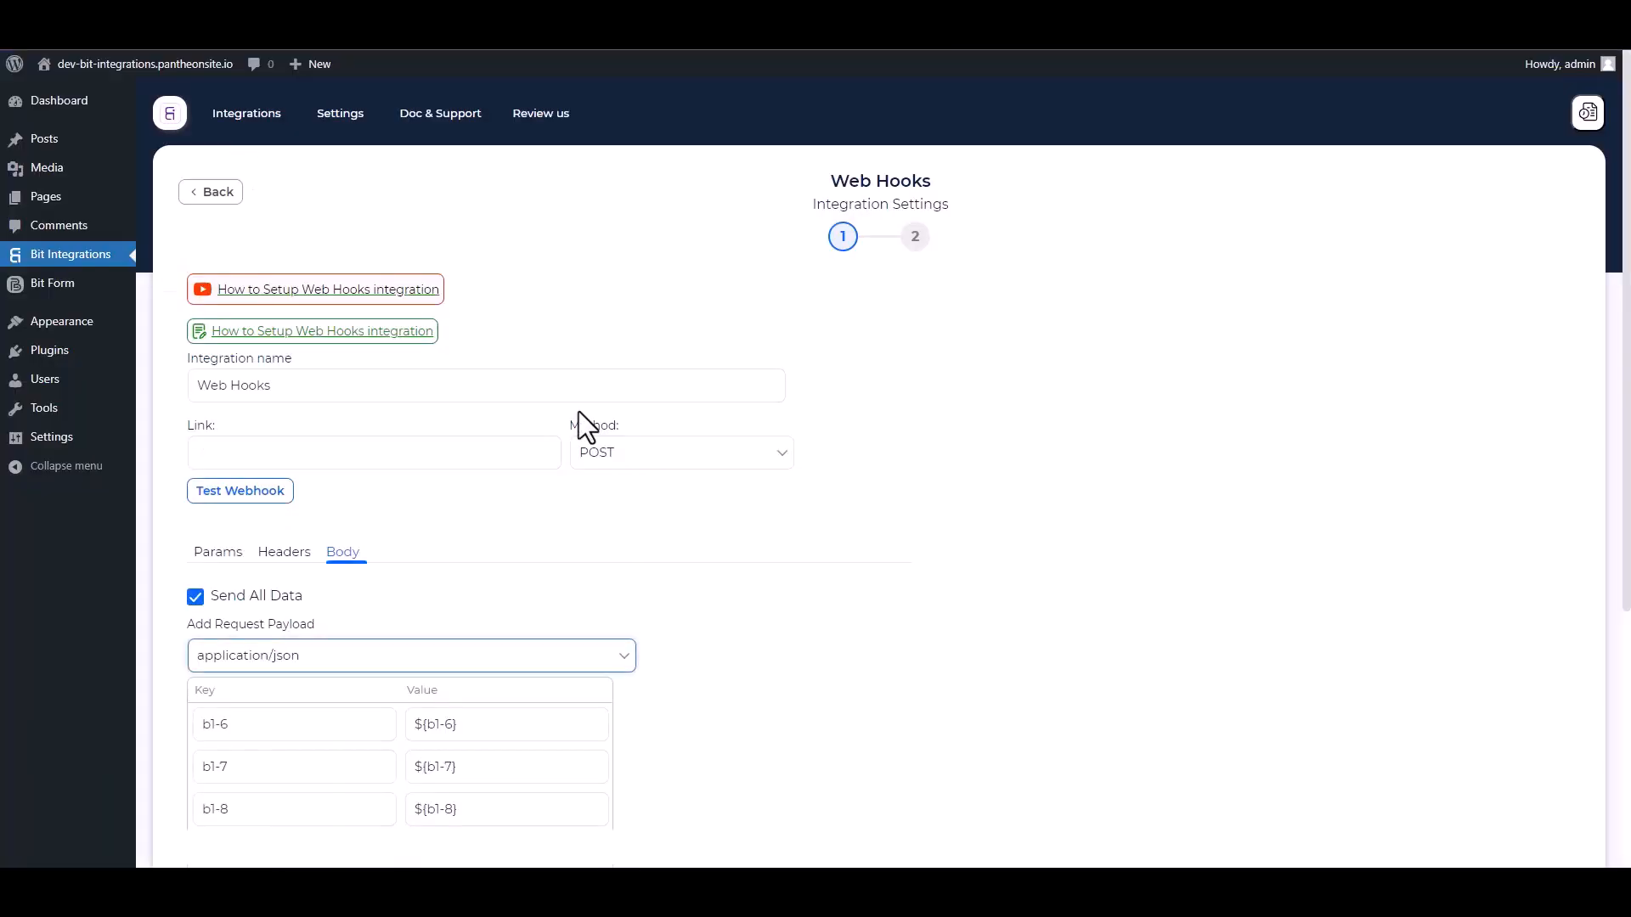
# - Enter 'Bit Integrations' as the name on the site's form
pyautogui.click(349, 451)
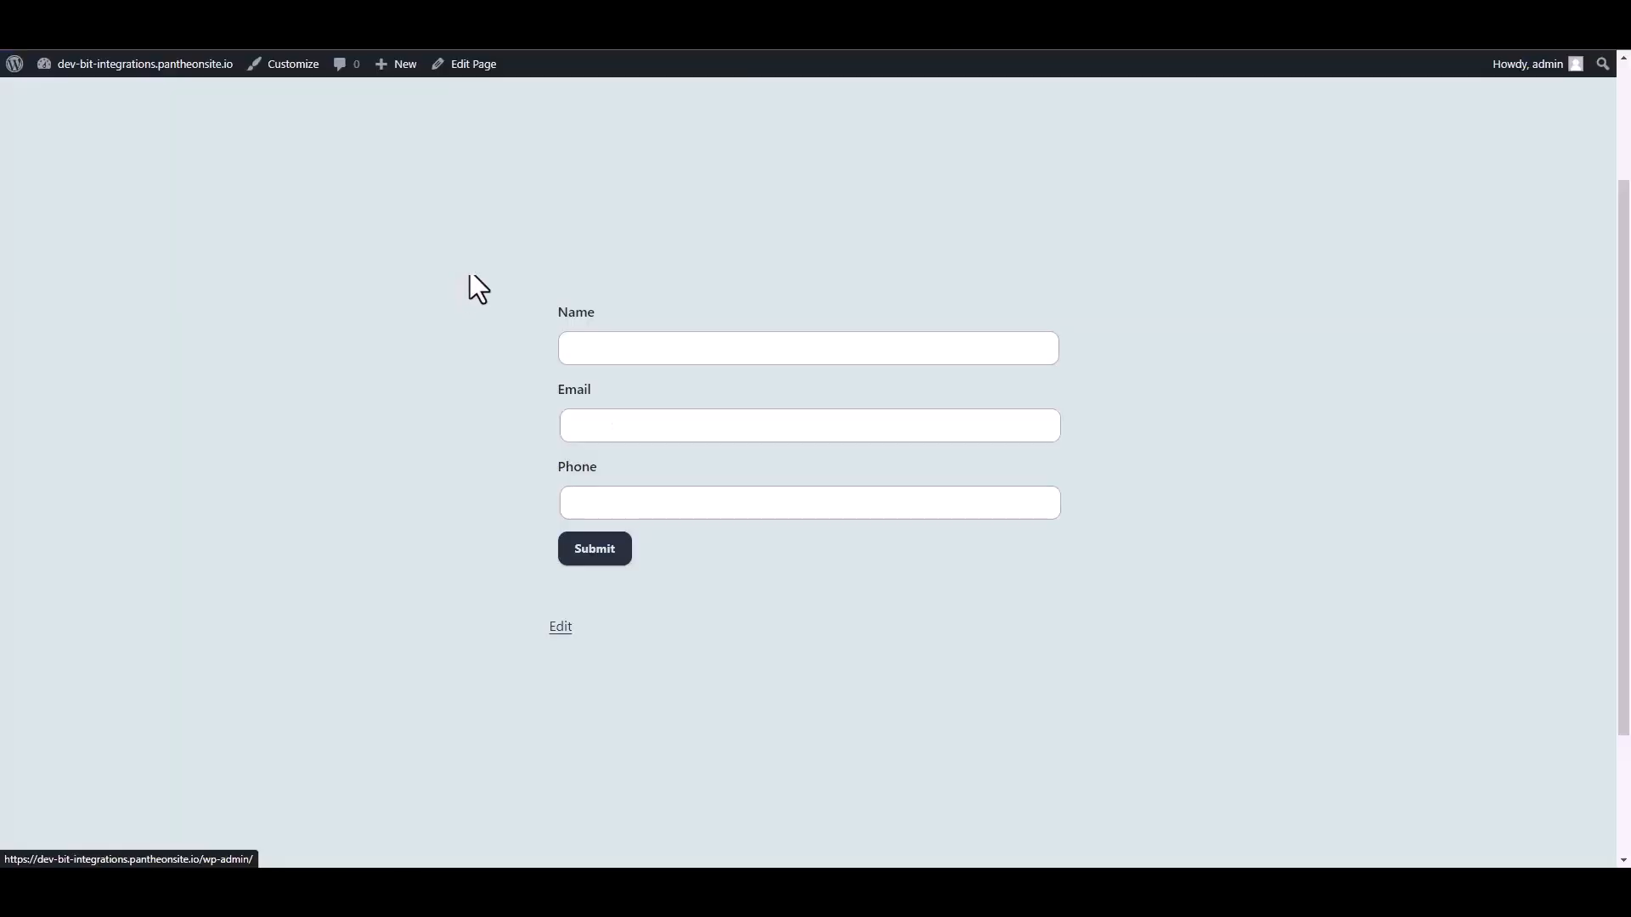
pyautogui.click(611, 349)
pyautogui.write('Bit Integrations')
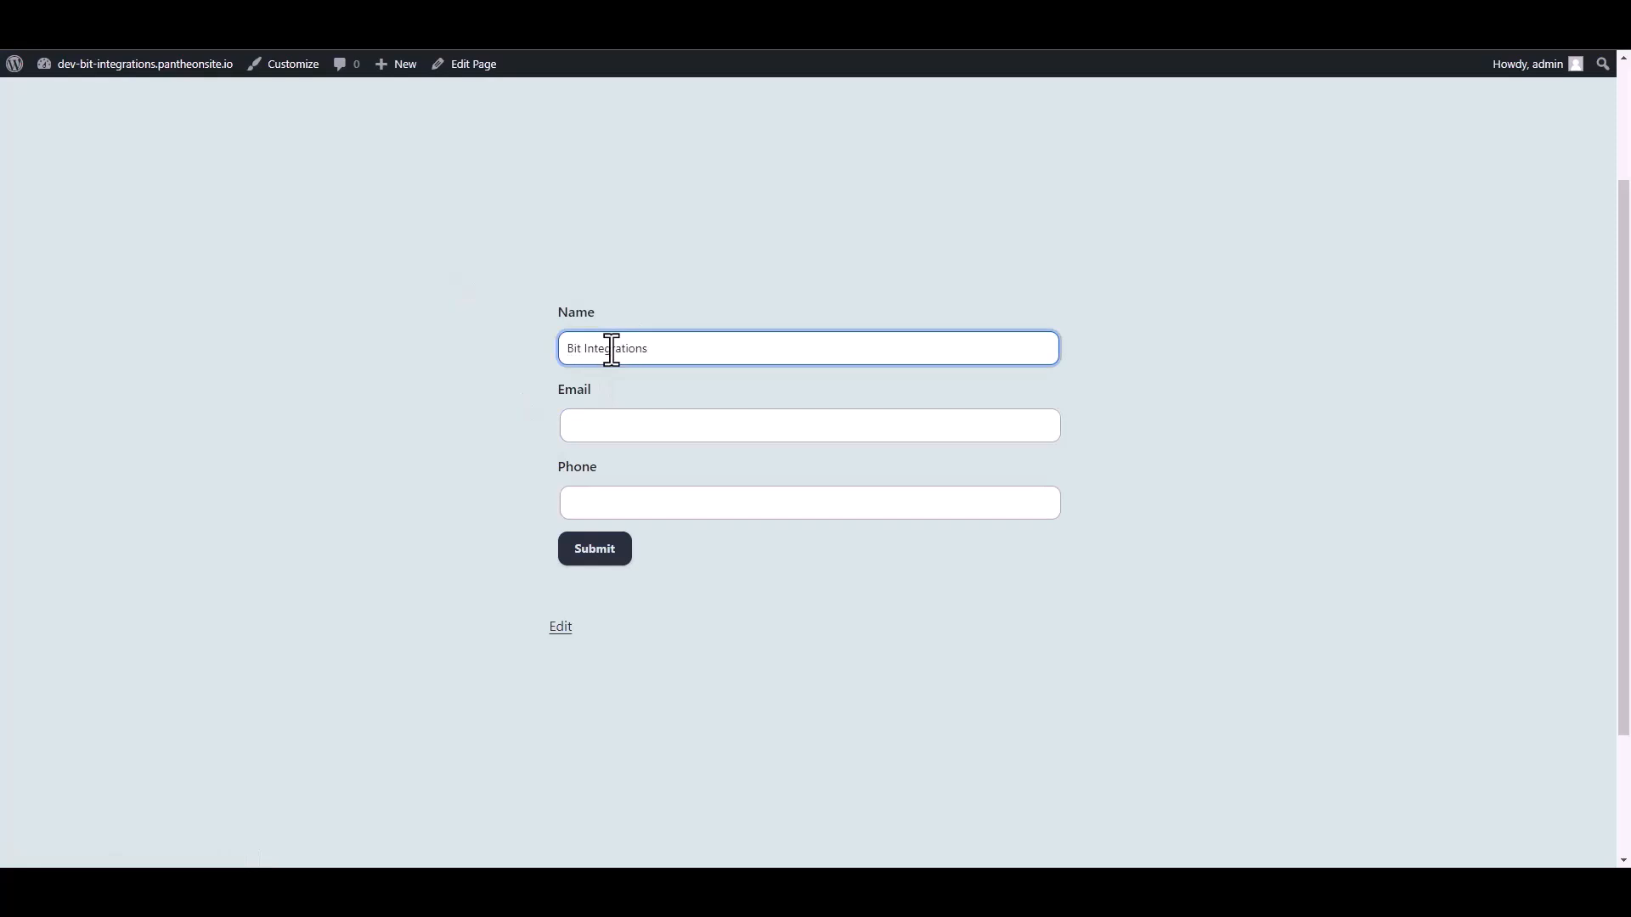
# - Fill in the form's e-mail address and move on to the Phone field
pyautogui.click(594, 430)
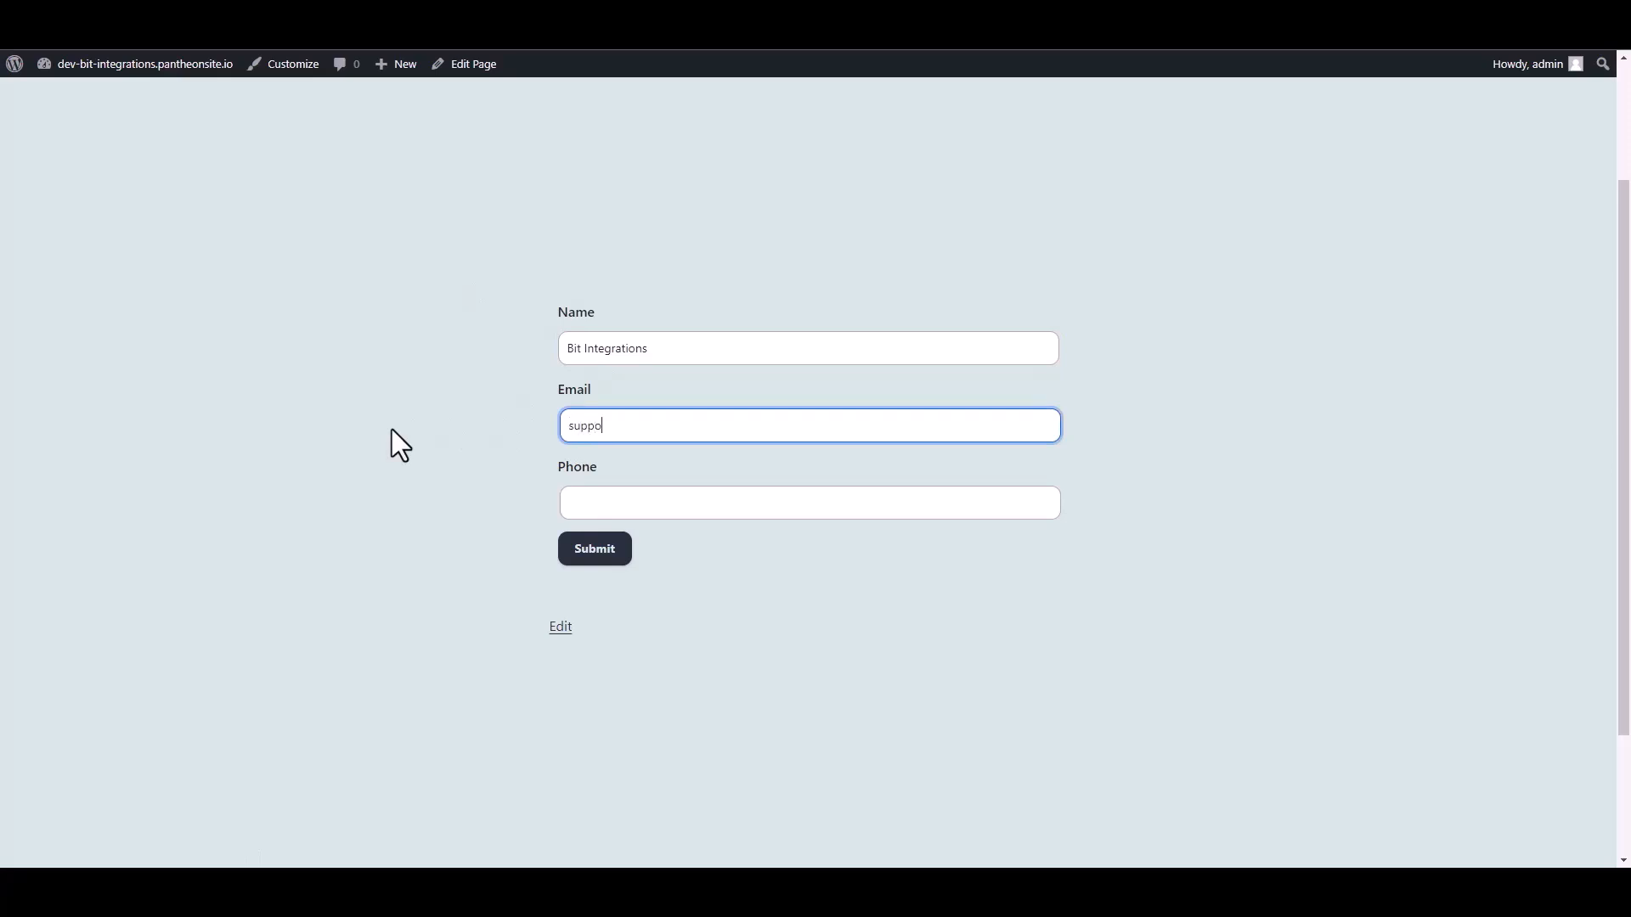
pyautogui.click(581, 513)
# - Submit the form with a phone number, test the webhook, and finish and save the integration
pyautogui.write('444555666')
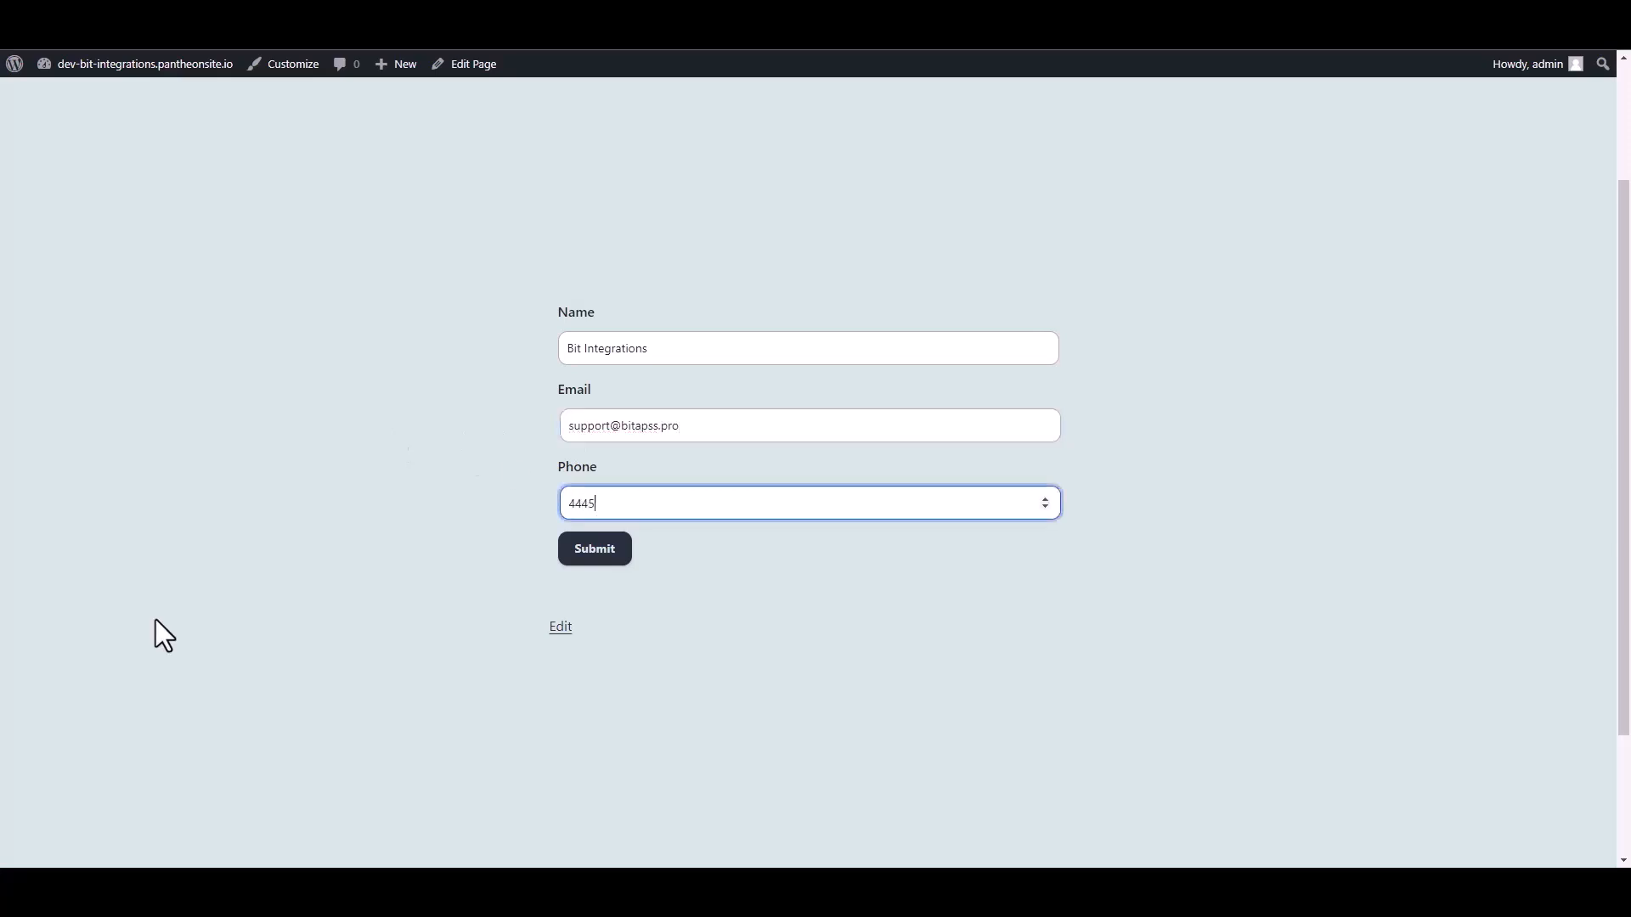
pyautogui.click(578, 557)
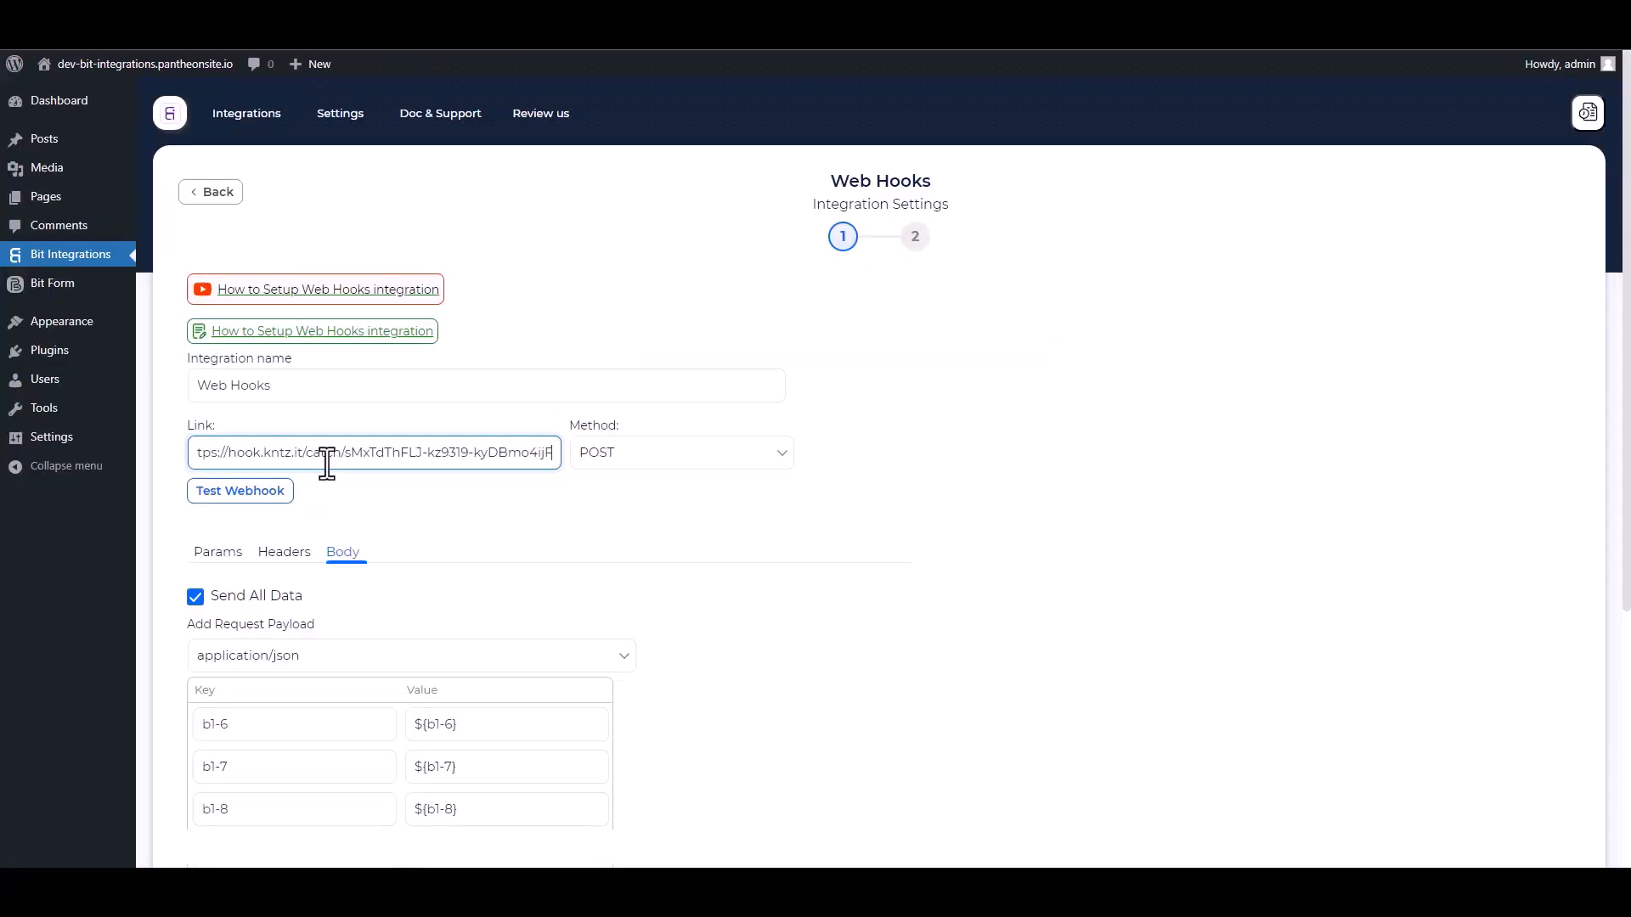
pyautogui.click(267, 497)
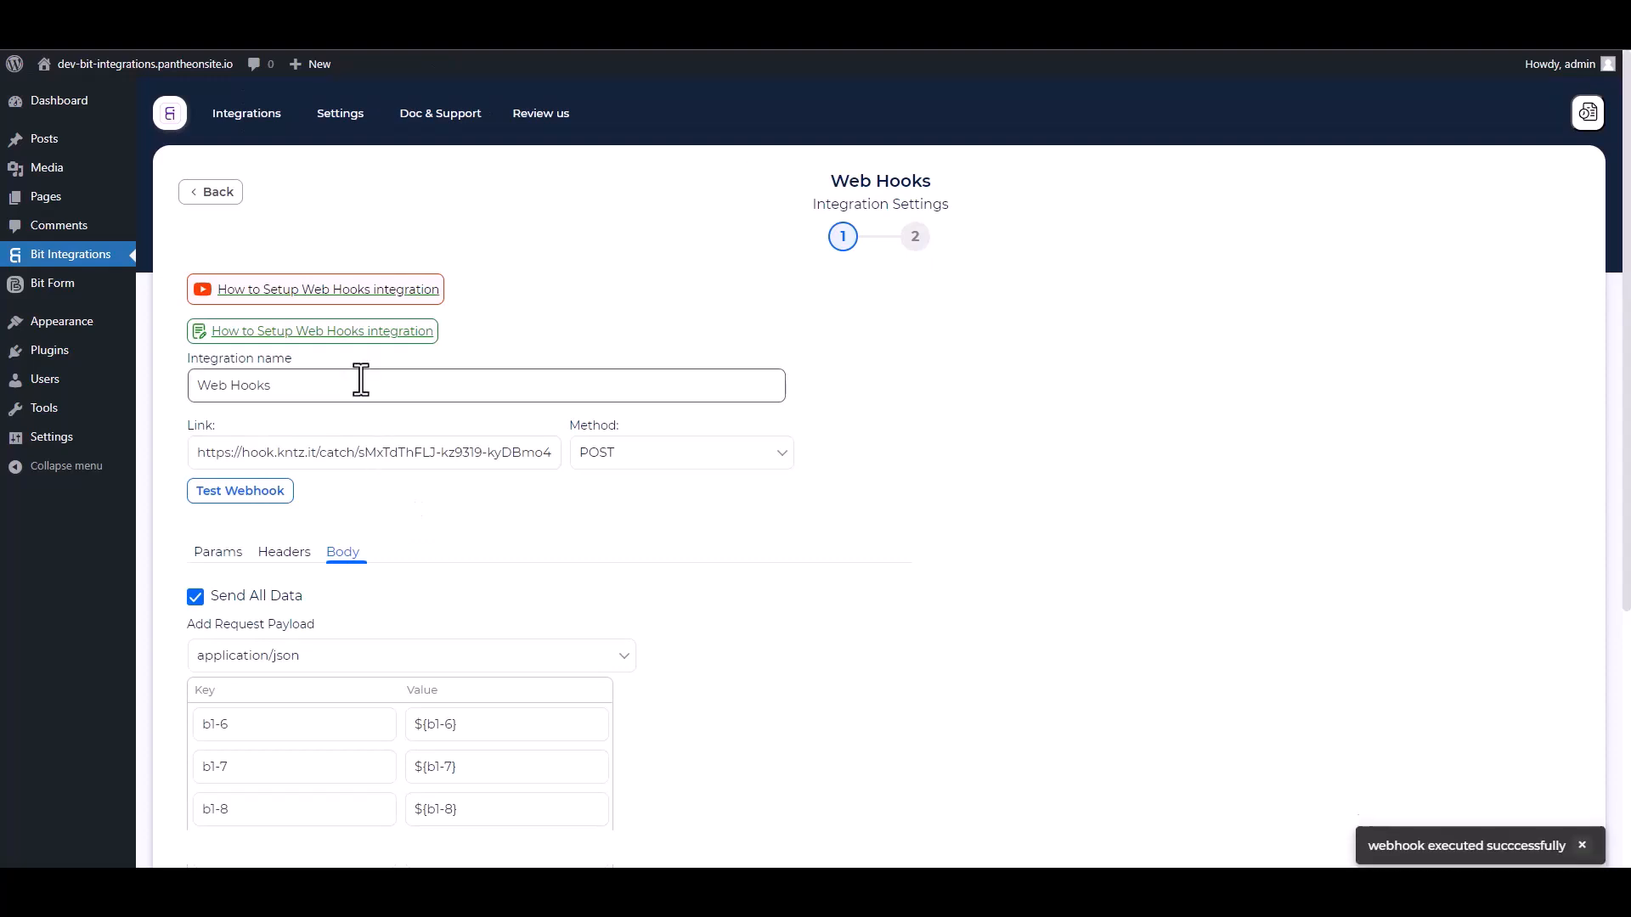
pyautogui.scroll(-4, 499, 462)
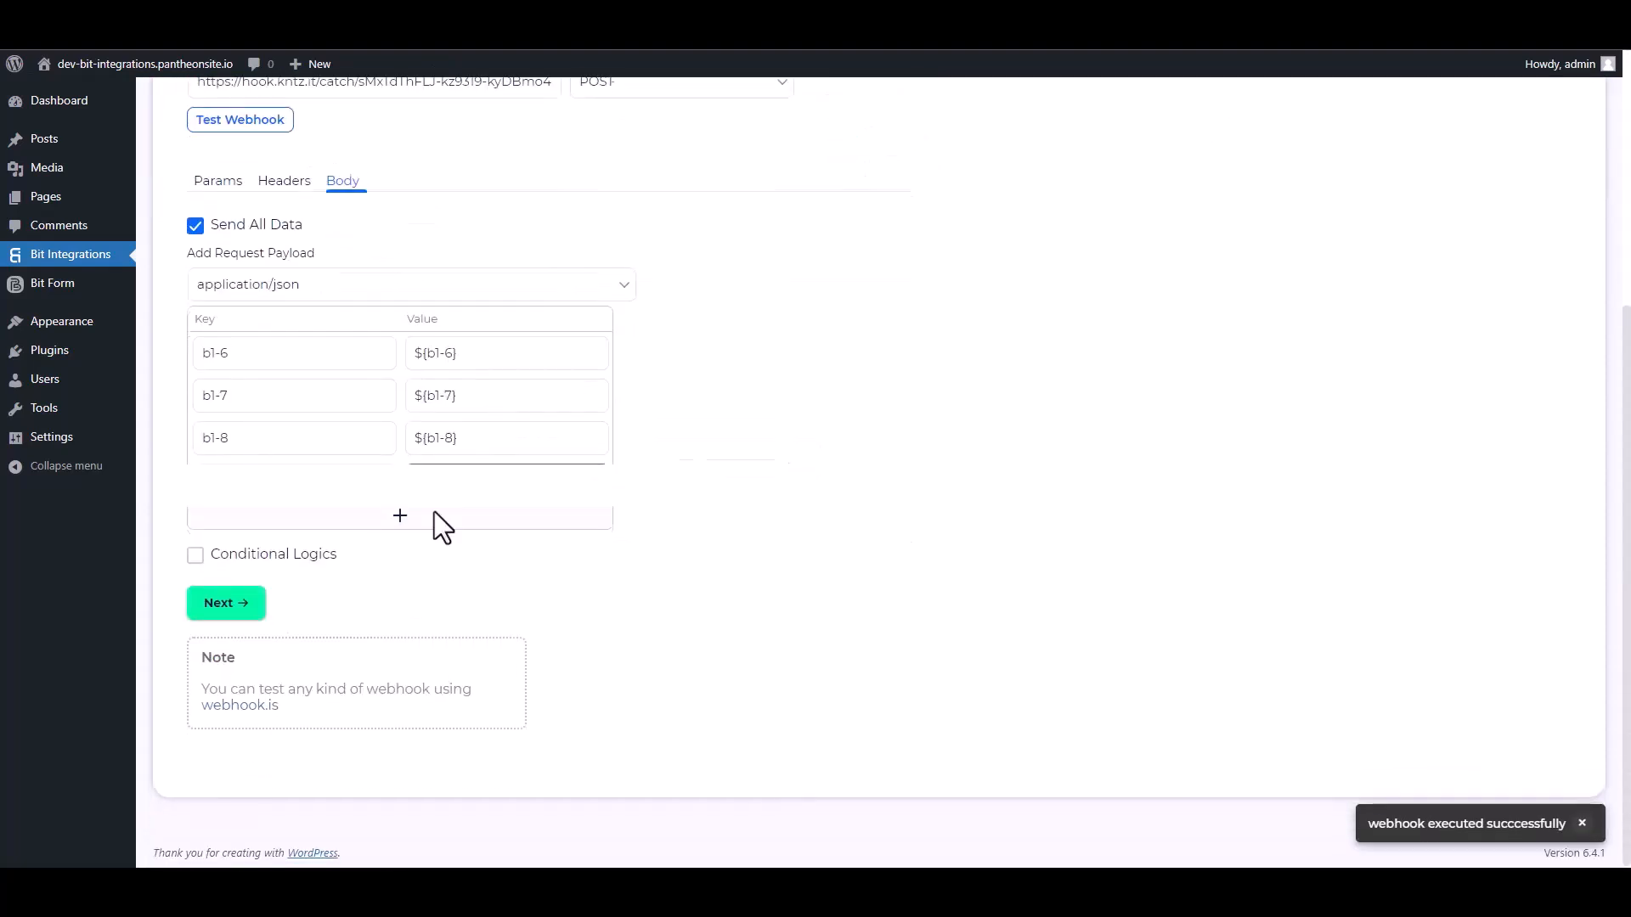
pyautogui.click(243, 605)
pyautogui.click(879, 337)
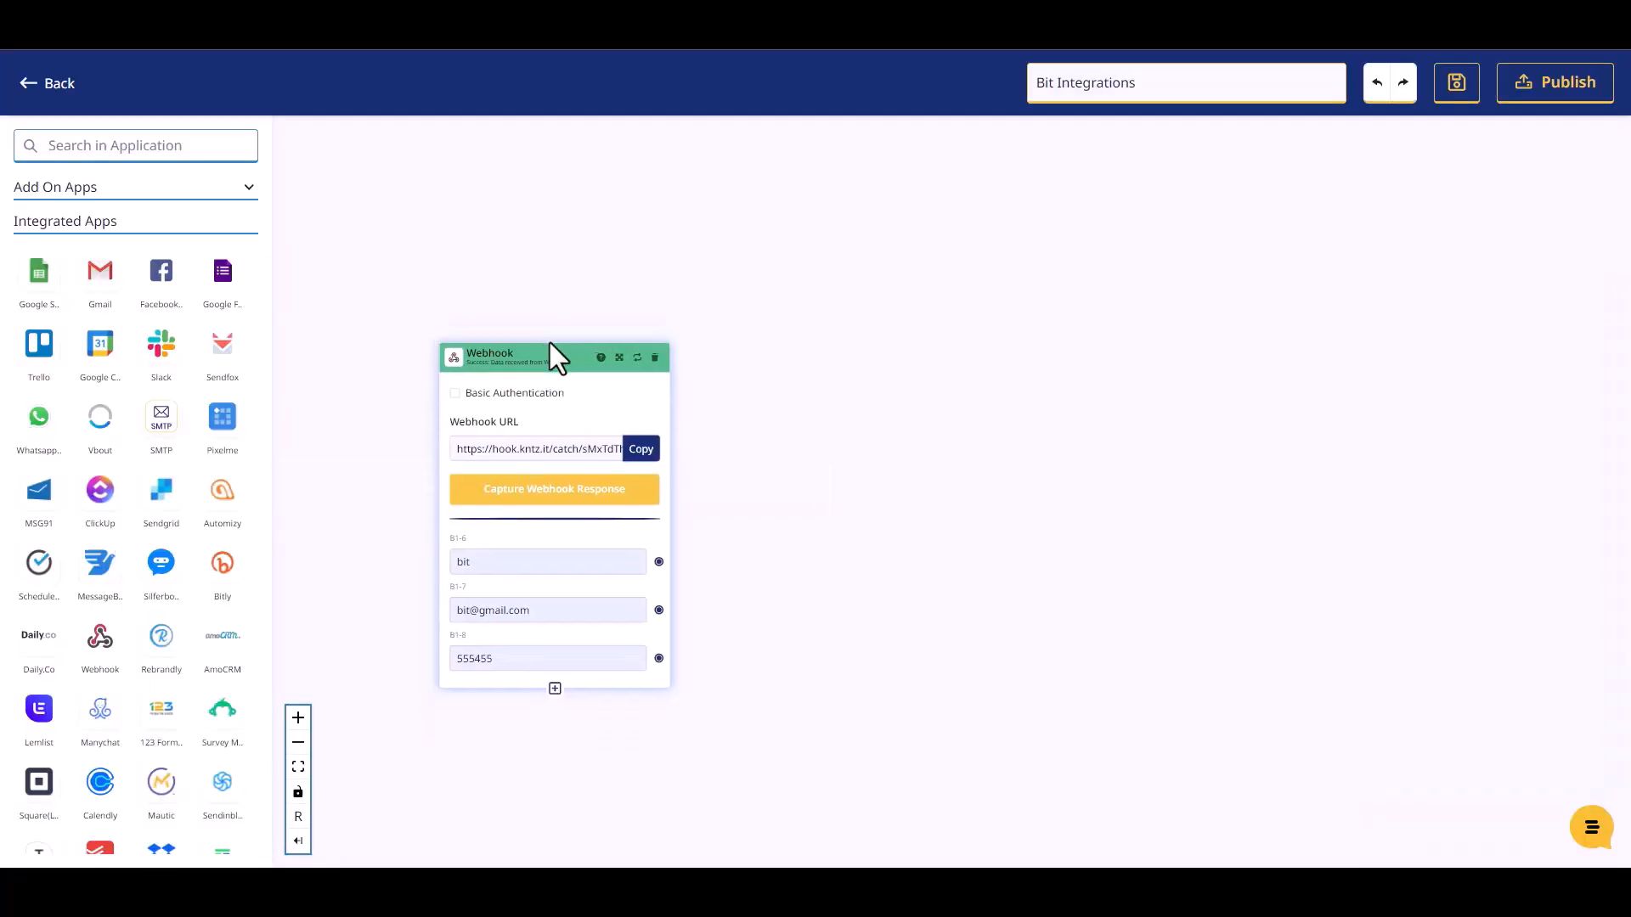
# - Add a Mailer Lite step set to Create Or Update Subscriber using Mailer Lite Account #1
pyautogui.moveTo(548, 343); pyautogui.dragTo(540, 319)
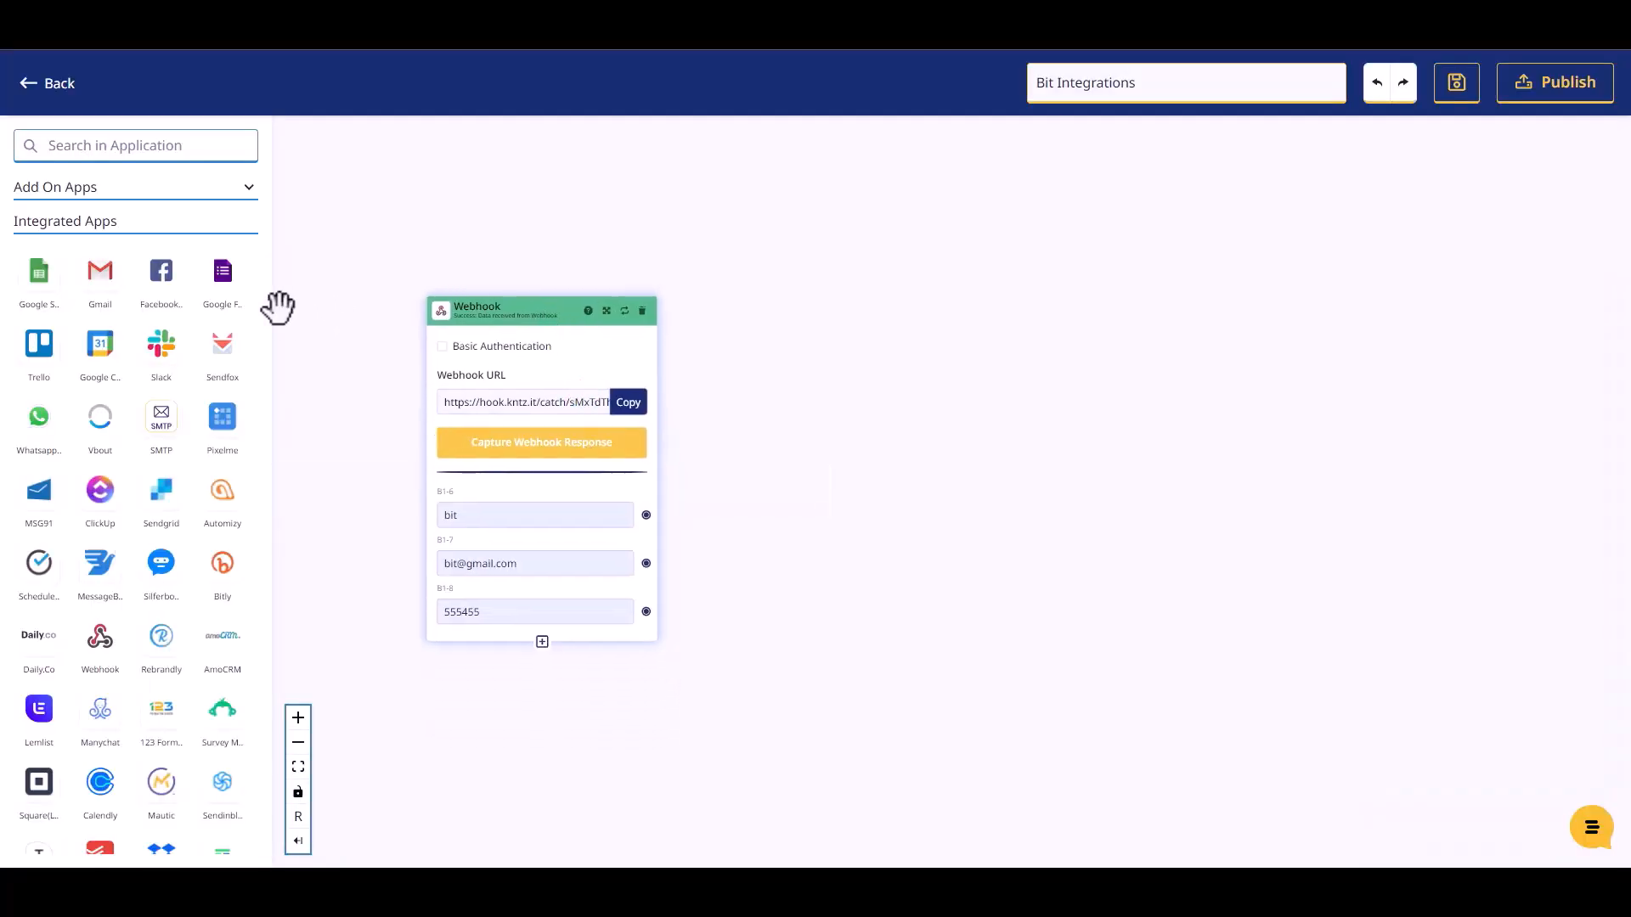
pyautogui.click(123, 144)
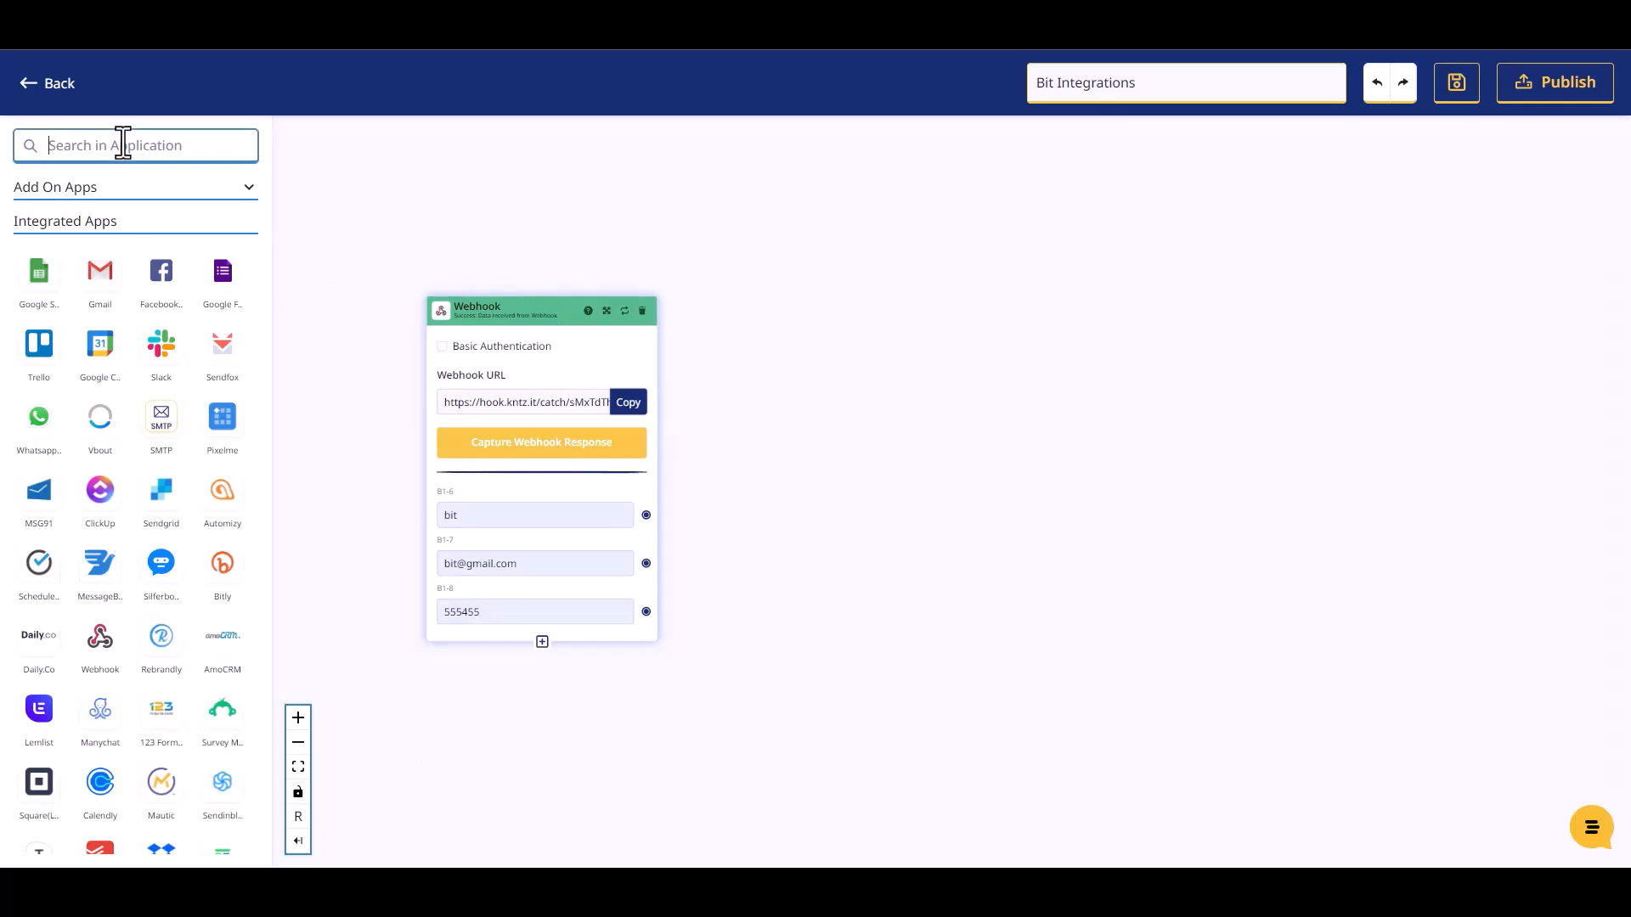
pyautogui.write('mailer')
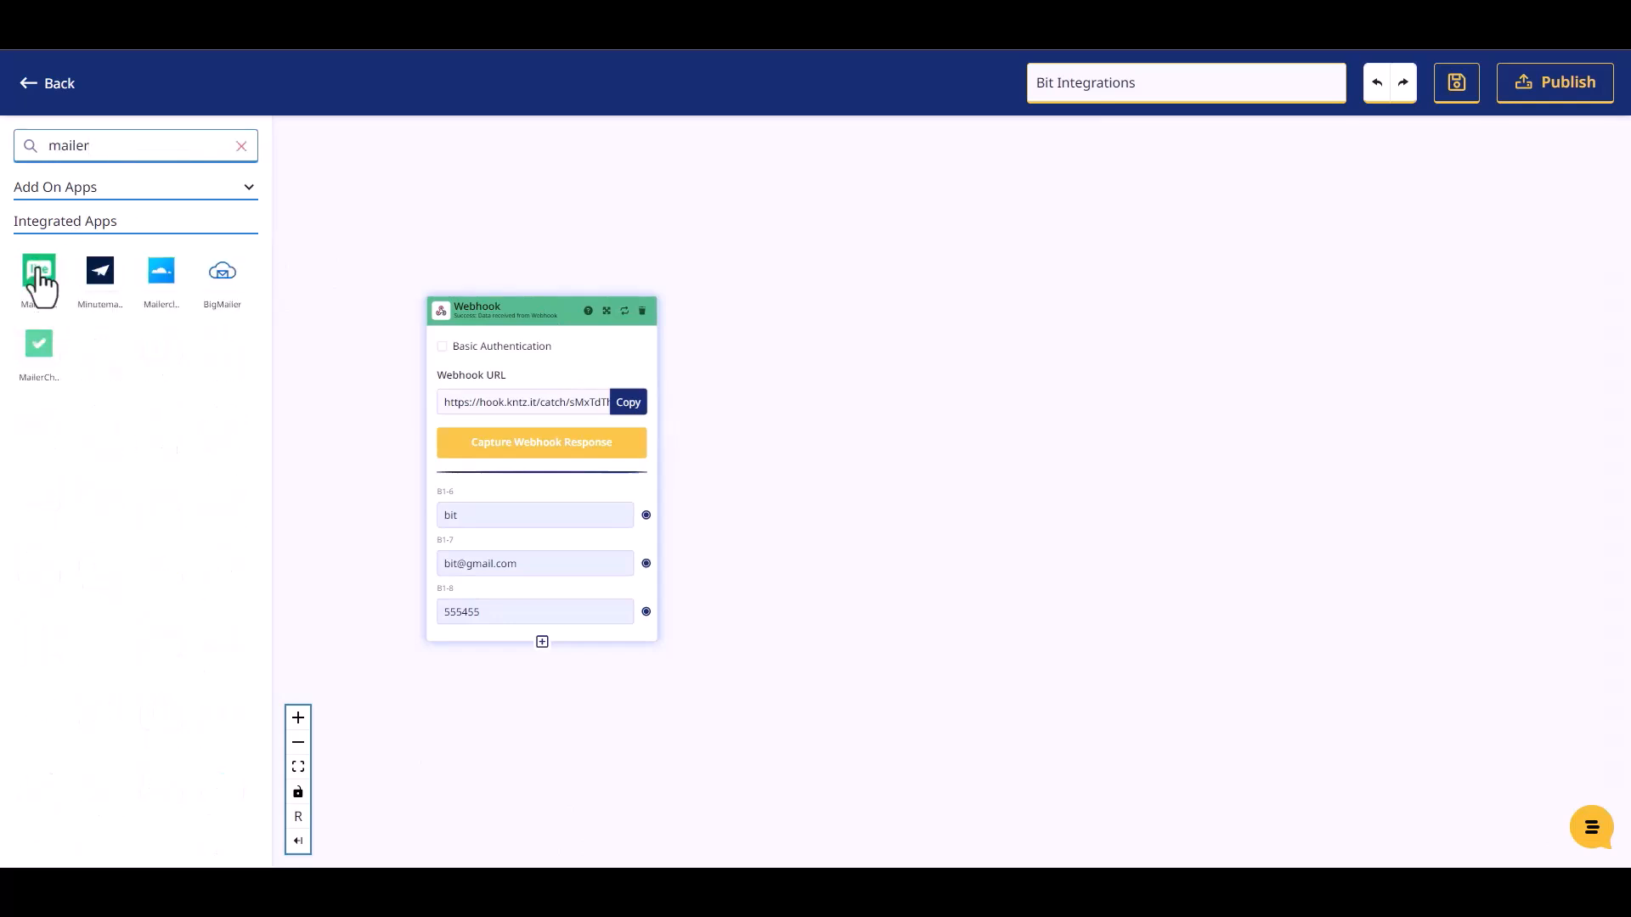
pyautogui.moveTo(39, 276); pyautogui.dragTo(868, 379)
pyautogui.click(901, 456)
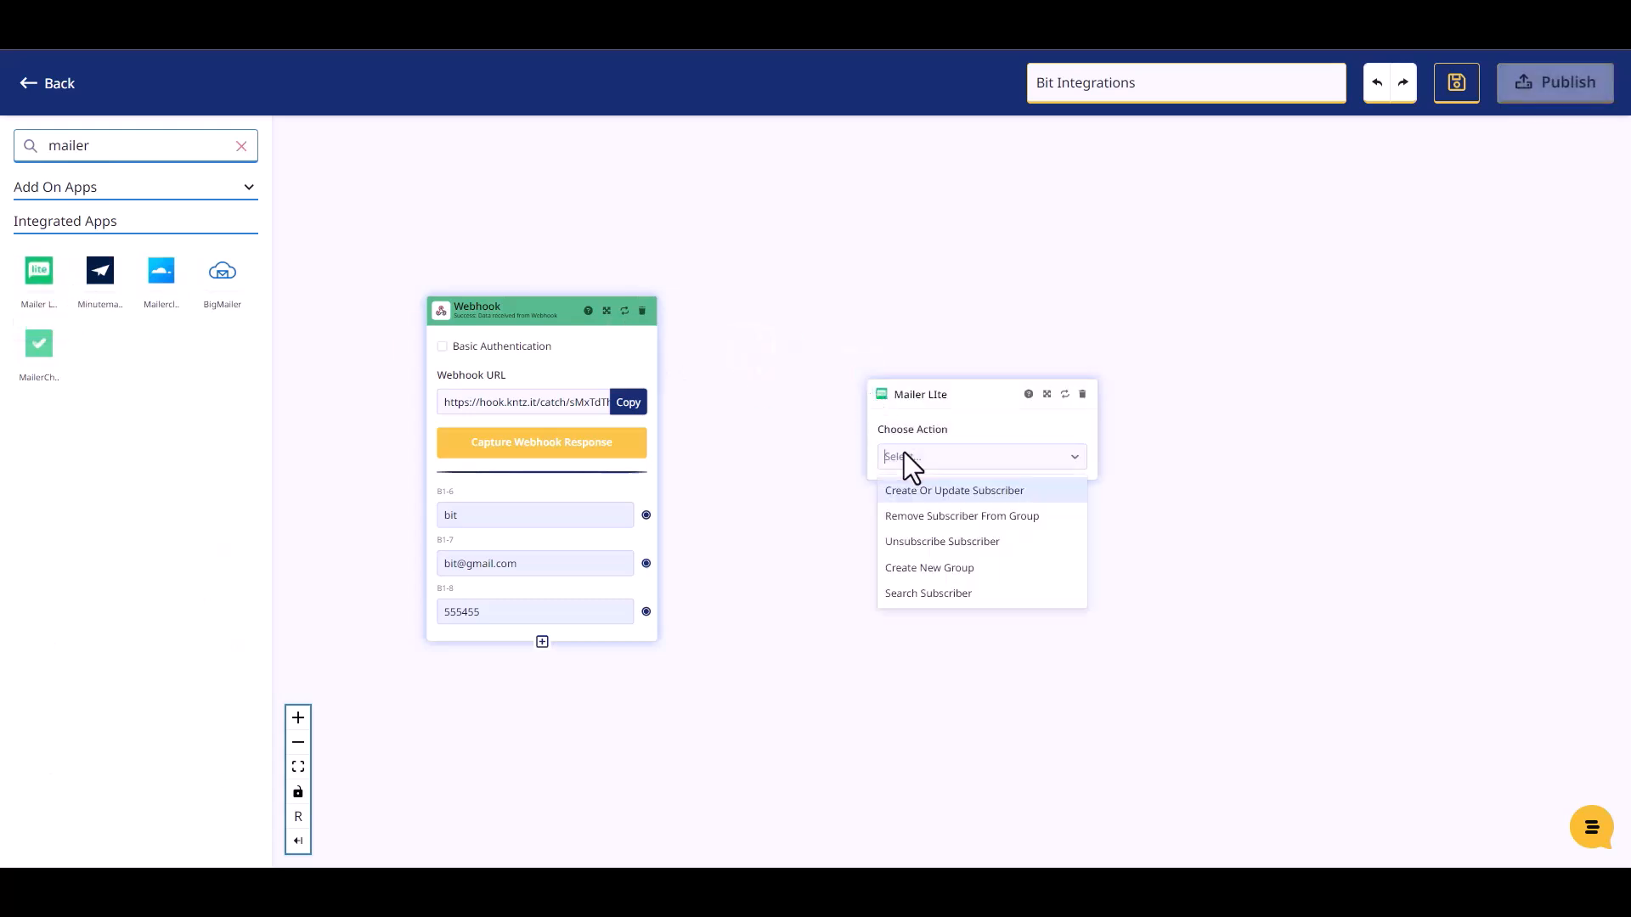
pyautogui.click(930, 500)
pyautogui.click(930, 514)
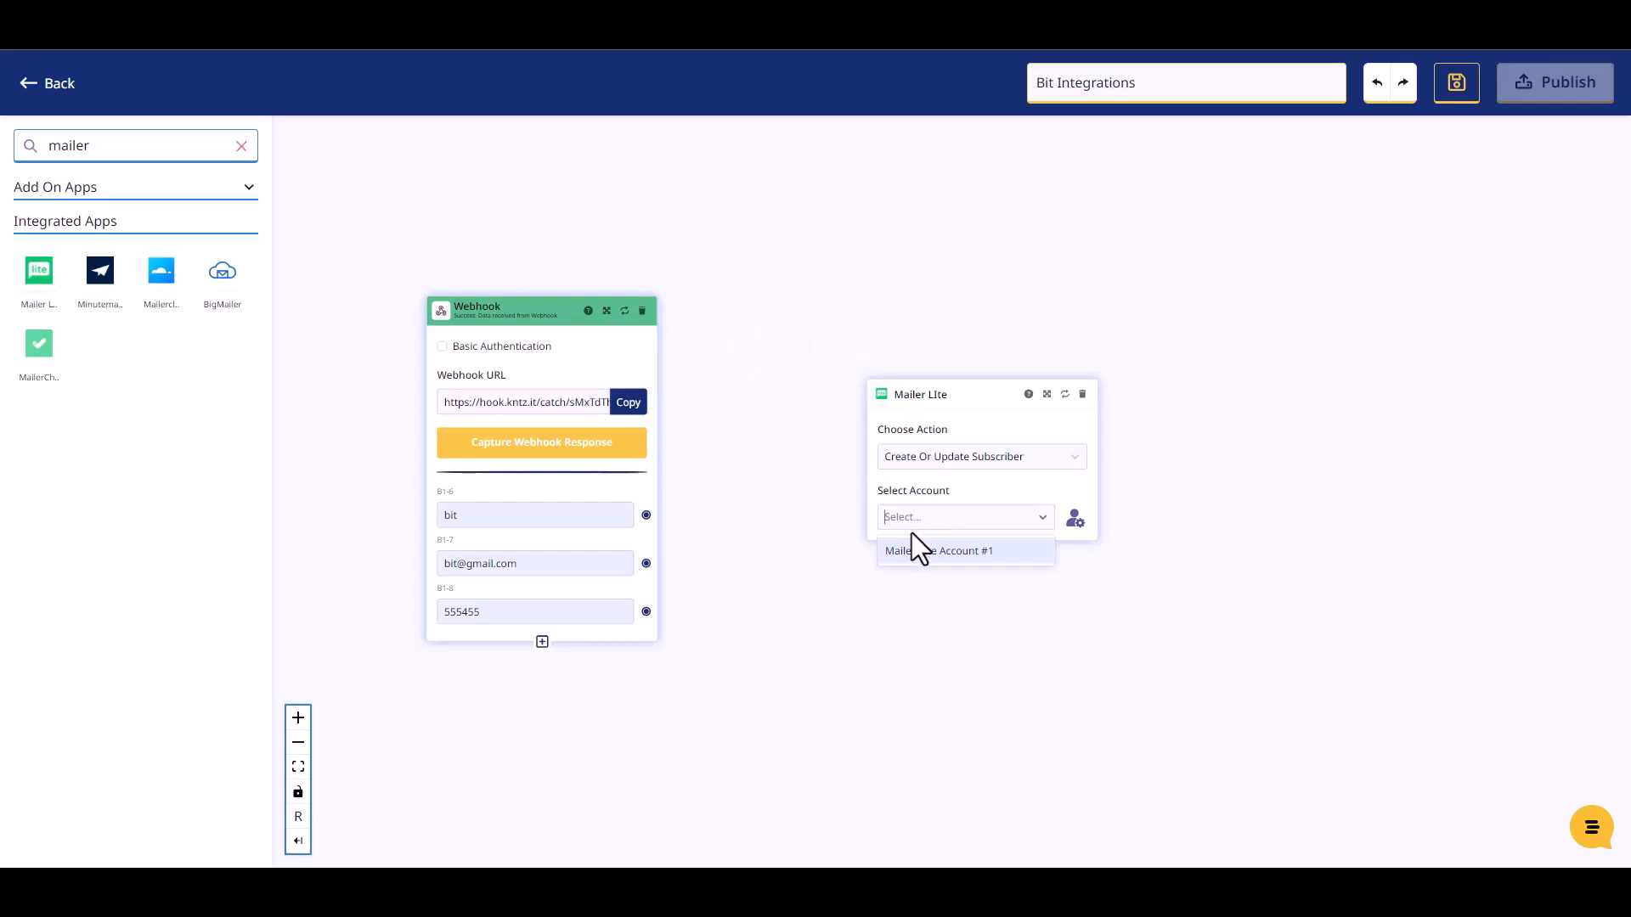
pyautogui.click(914, 552)
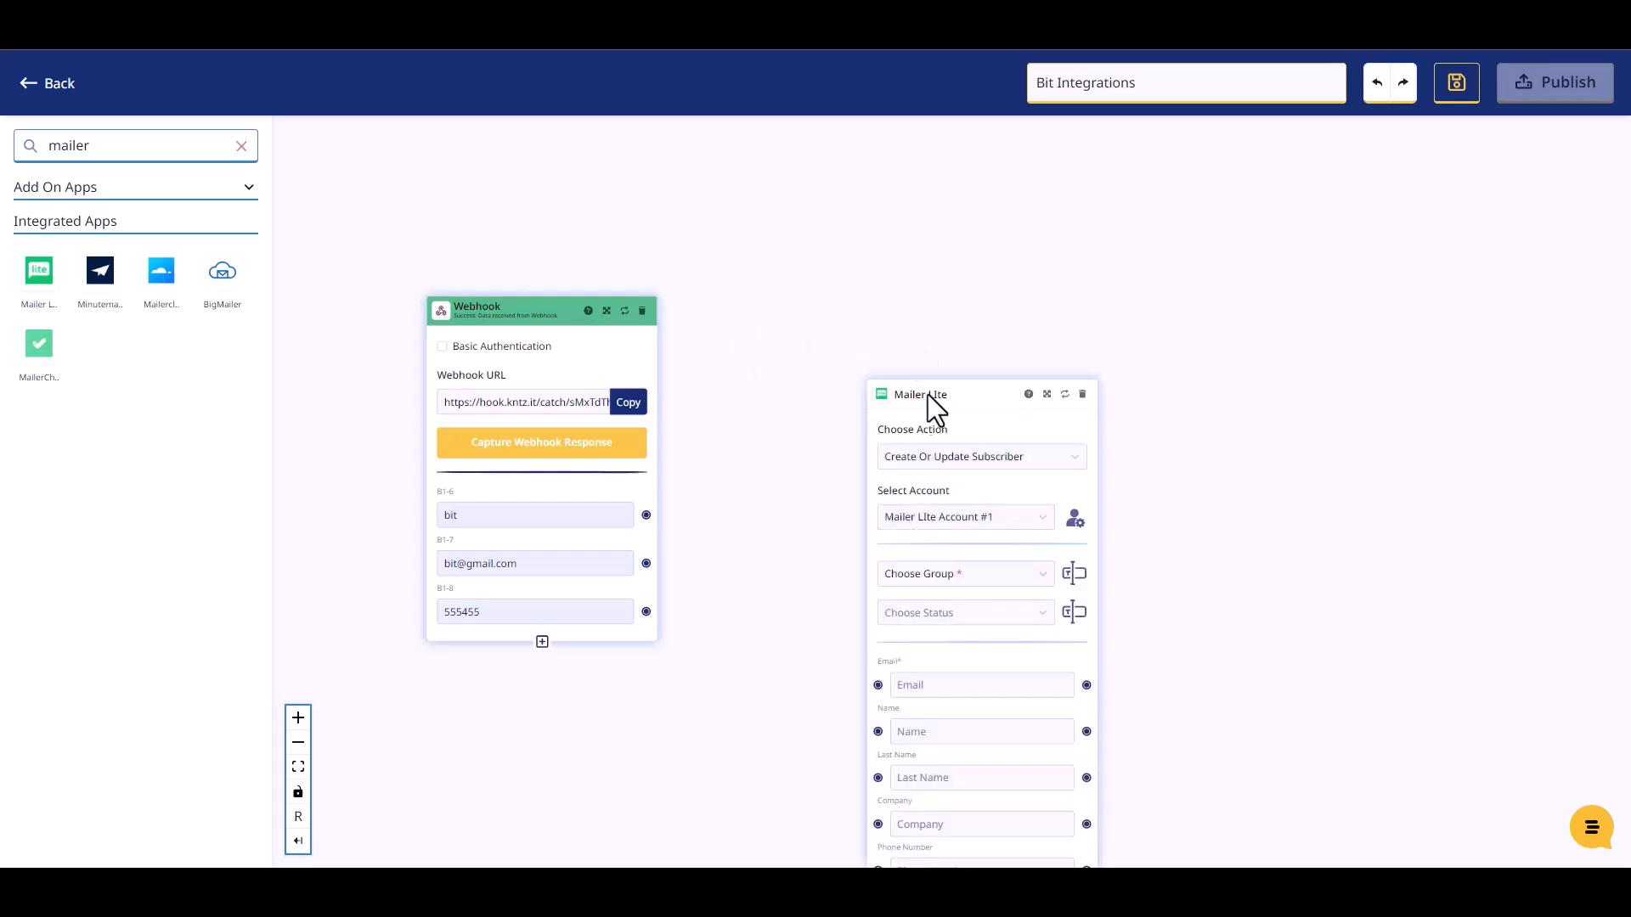
# - Choose the subscriber group and set the subscriber status to Active
pyautogui.moveTo(929, 396); pyautogui.dragTo(840, 259)
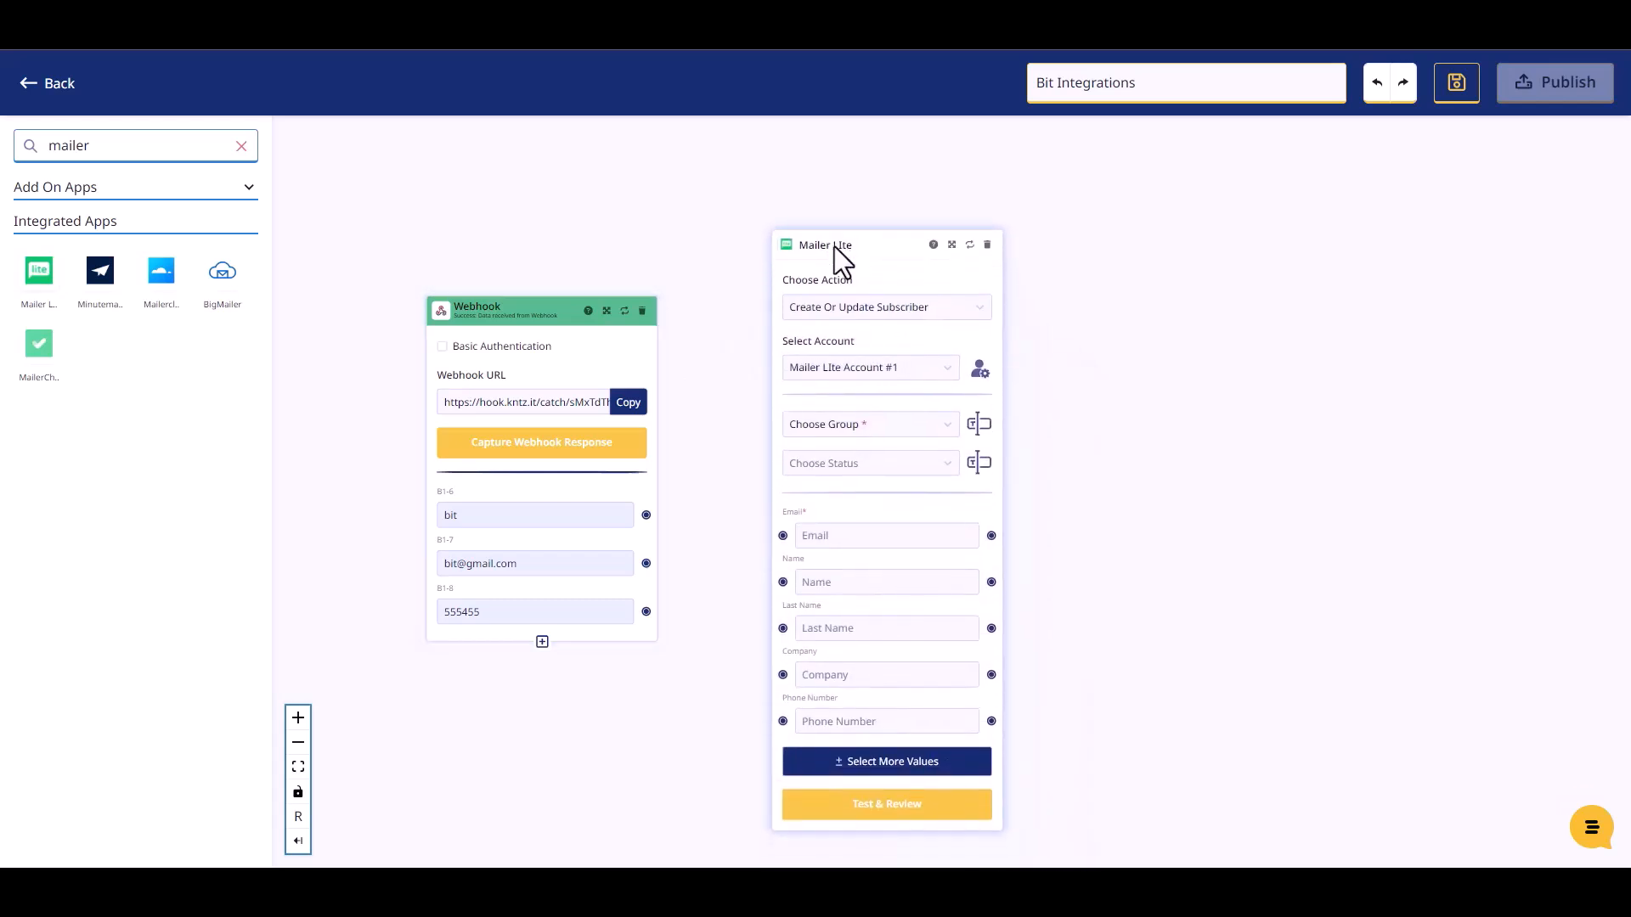
pyautogui.click(859, 424)
pyautogui.click(849, 460)
pyautogui.click(860, 463)
pyautogui.click(819, 500)
# - Map the webhook values to Email and Phone Number, run Test & Review, and publish the Konnectz
pyautogui.moveTo(833, 247); pyautogui.dragTo(826, 219)
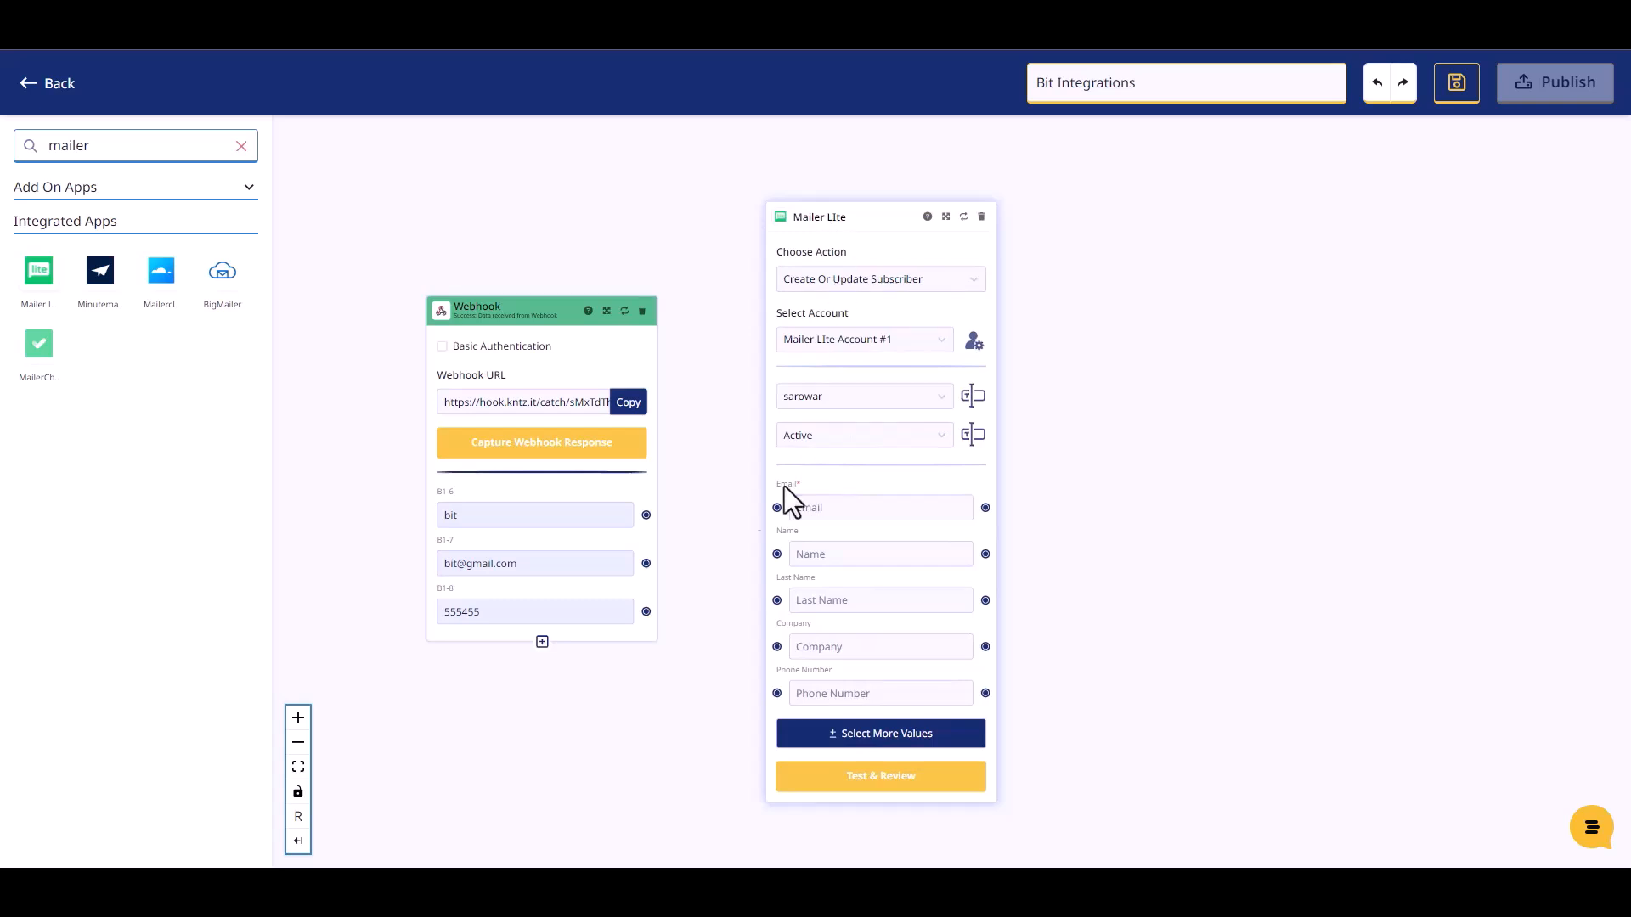
pyautogui.moveTo(648, 519); pyautogui.dragTo(776, 553)
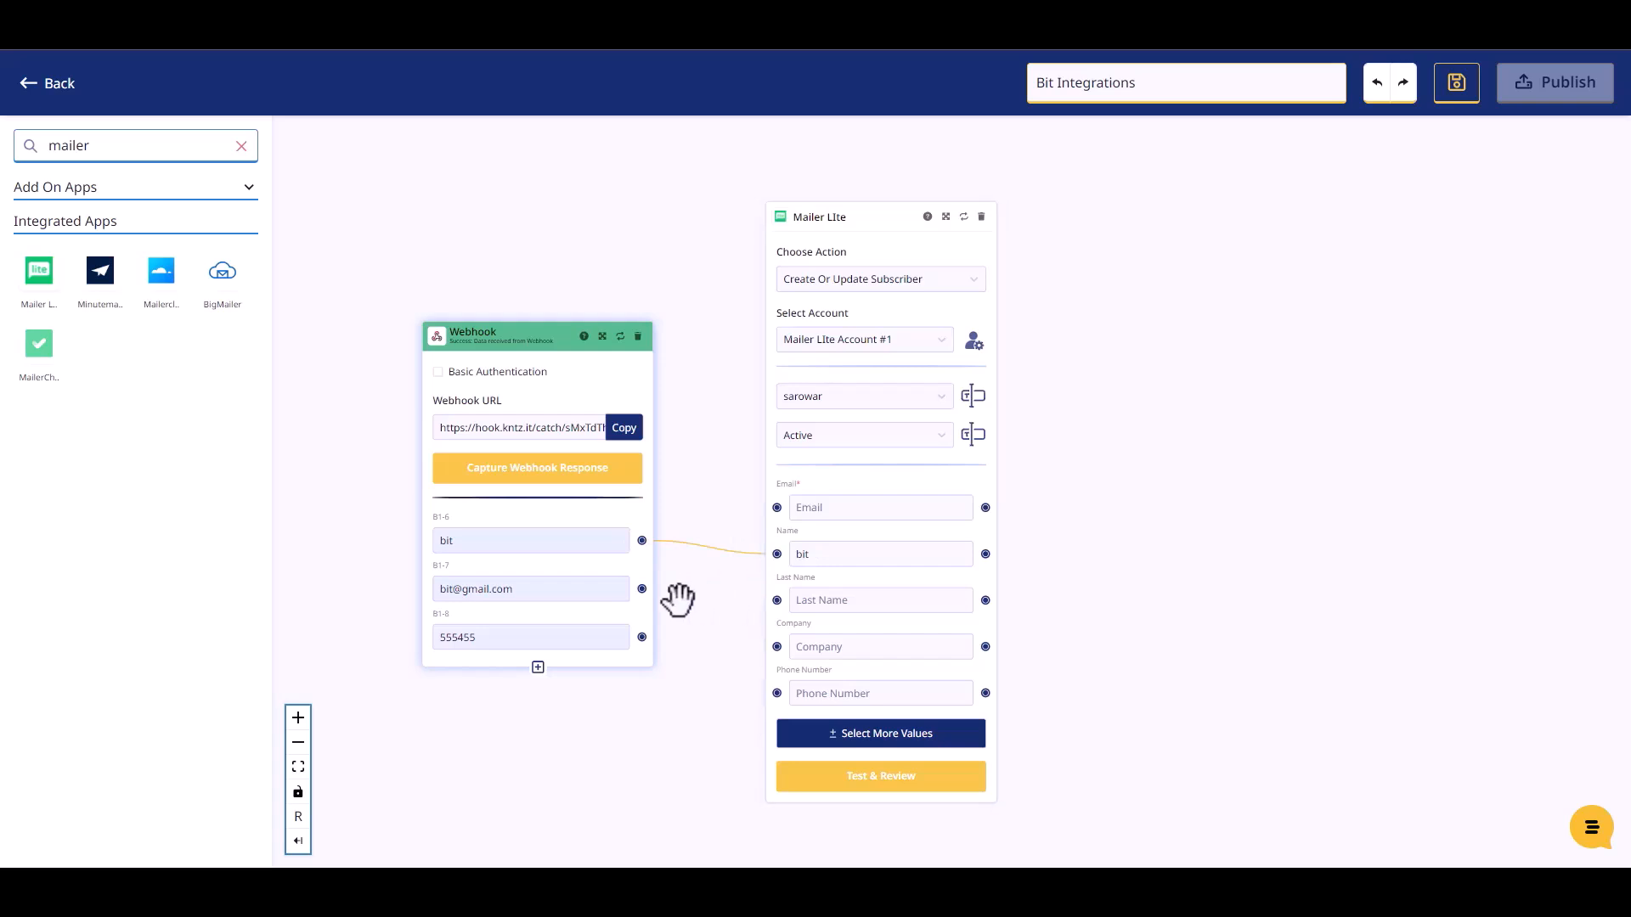
pyautogui.moveTo(642, 589); pyautogui.dragTo(775, 508)
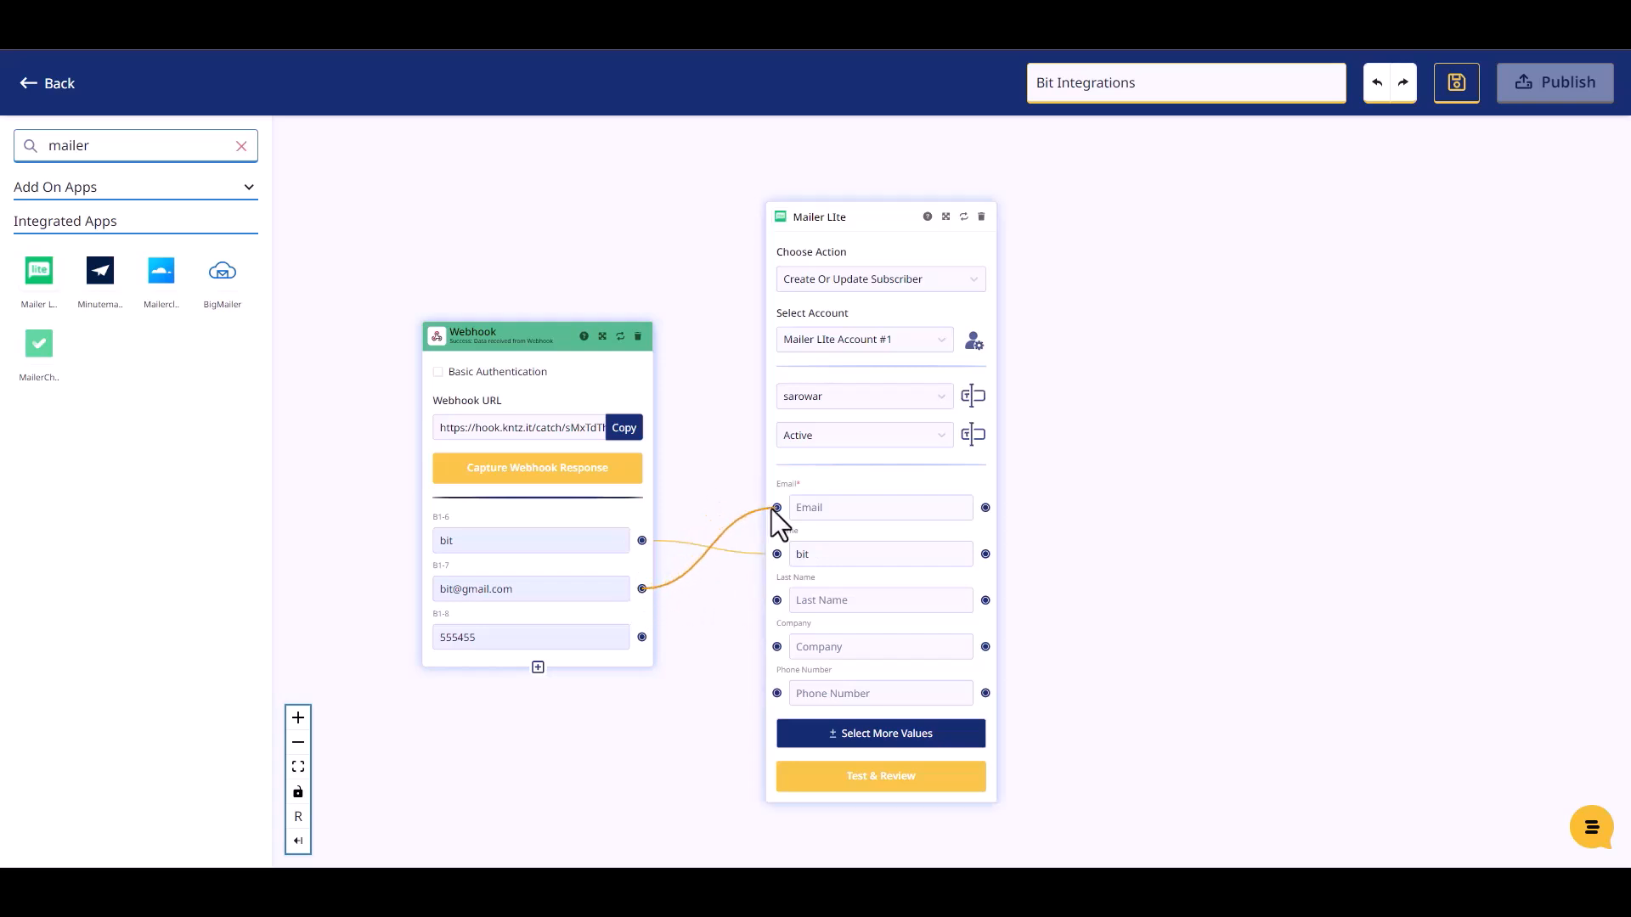
pyautogui.moveTo(641, 637); pyautogui.dragTo(774, 693)
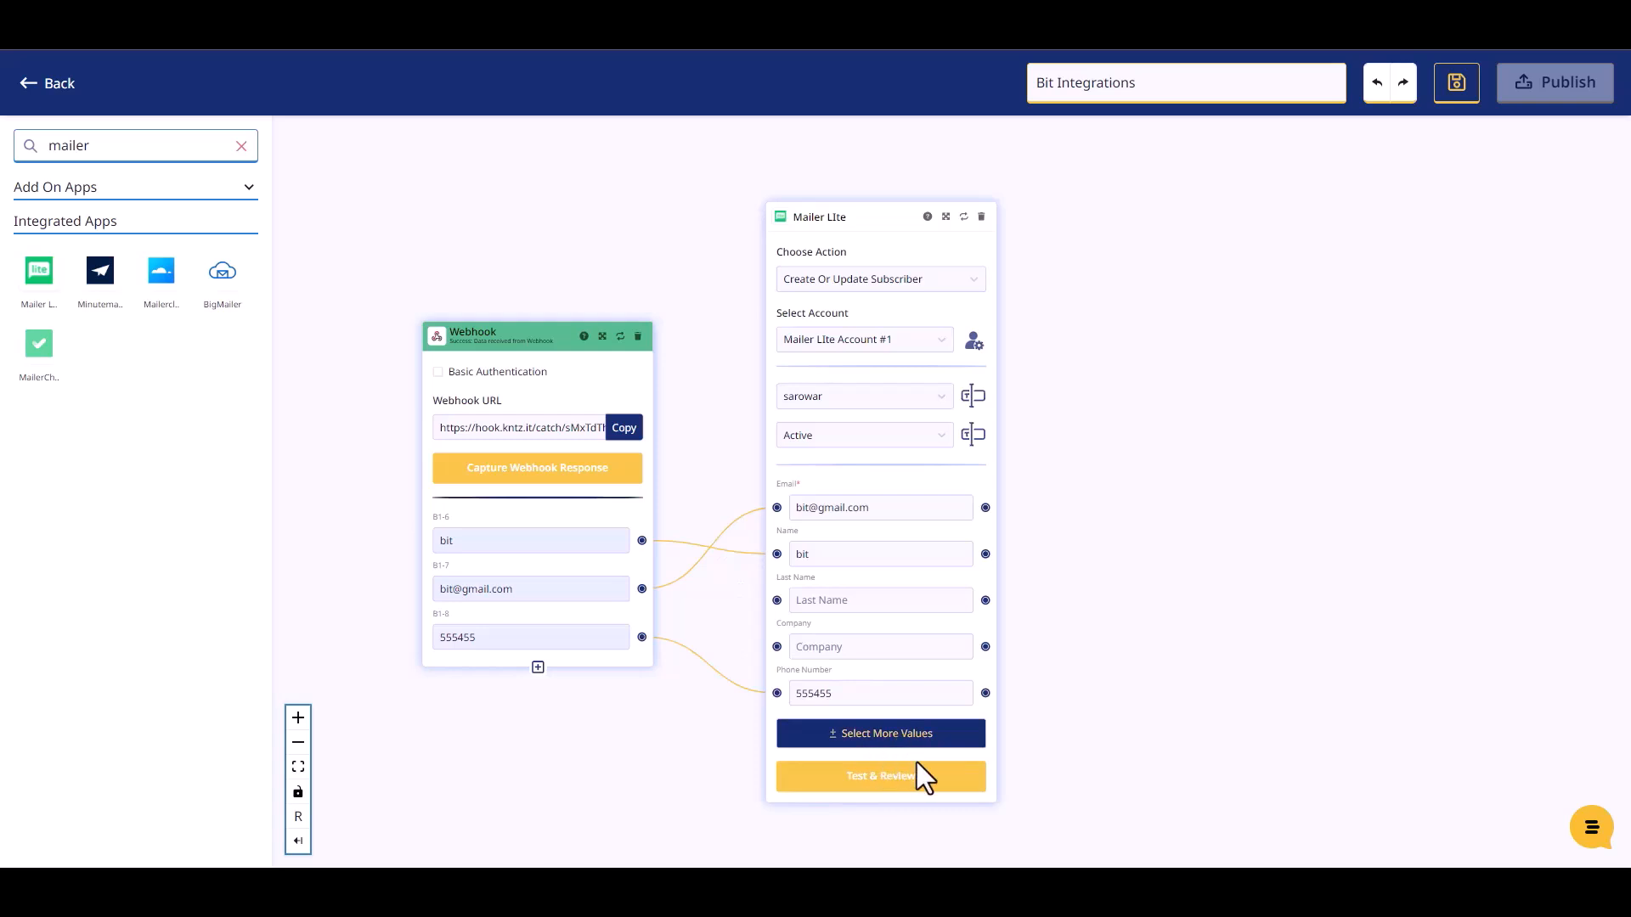
pyautogui.click(884, 777)
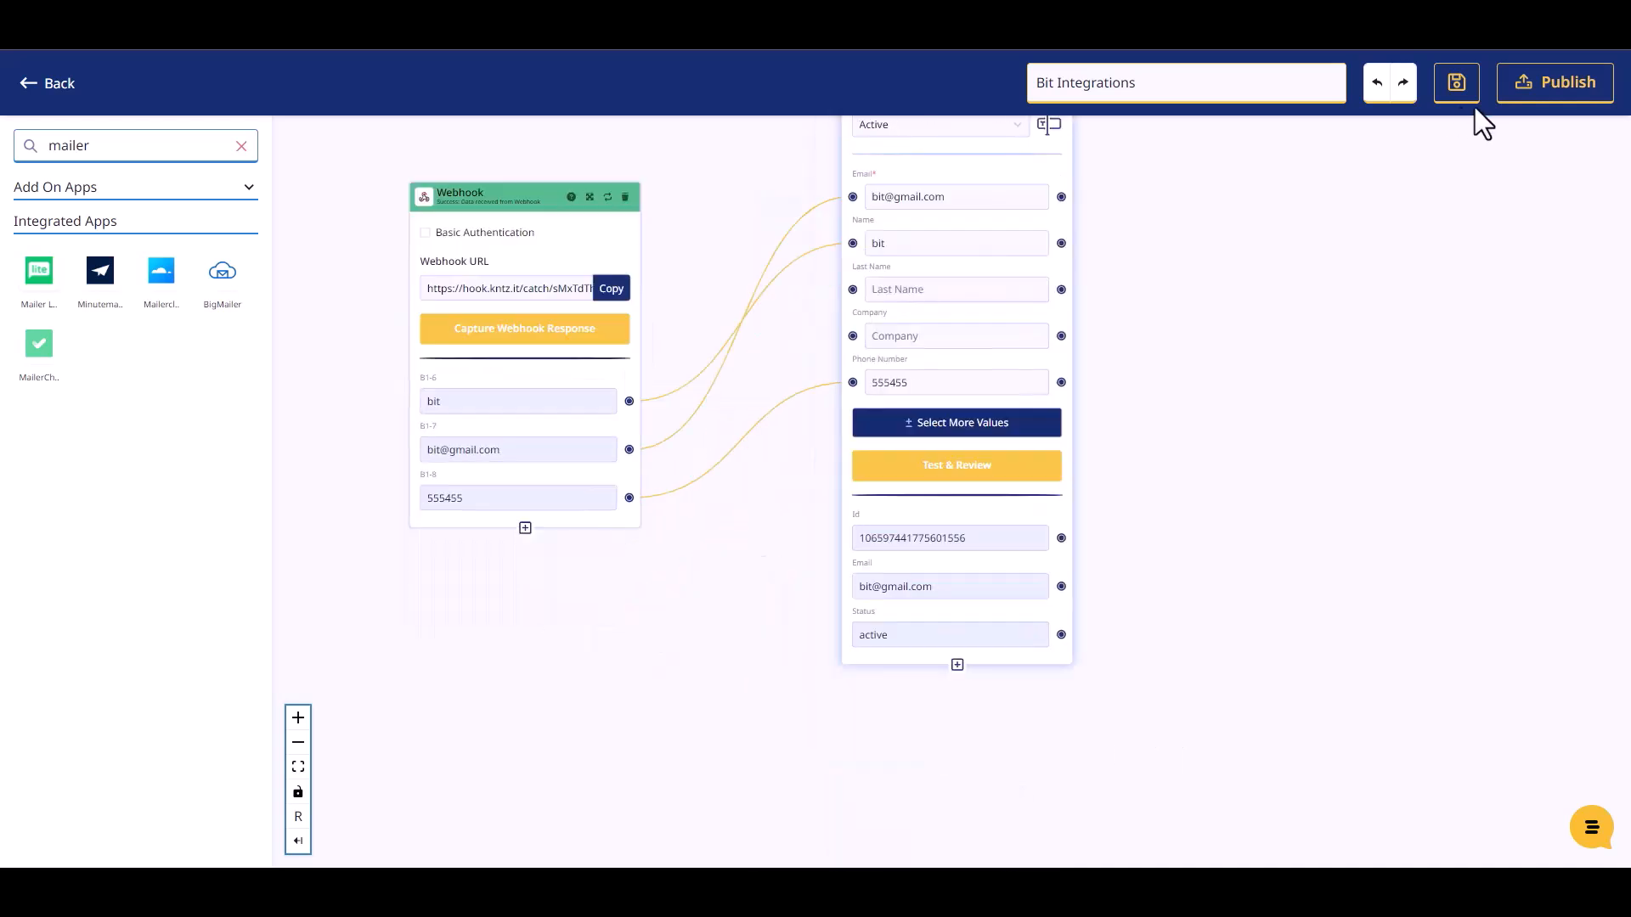
pyautogui.click(1529, 91)
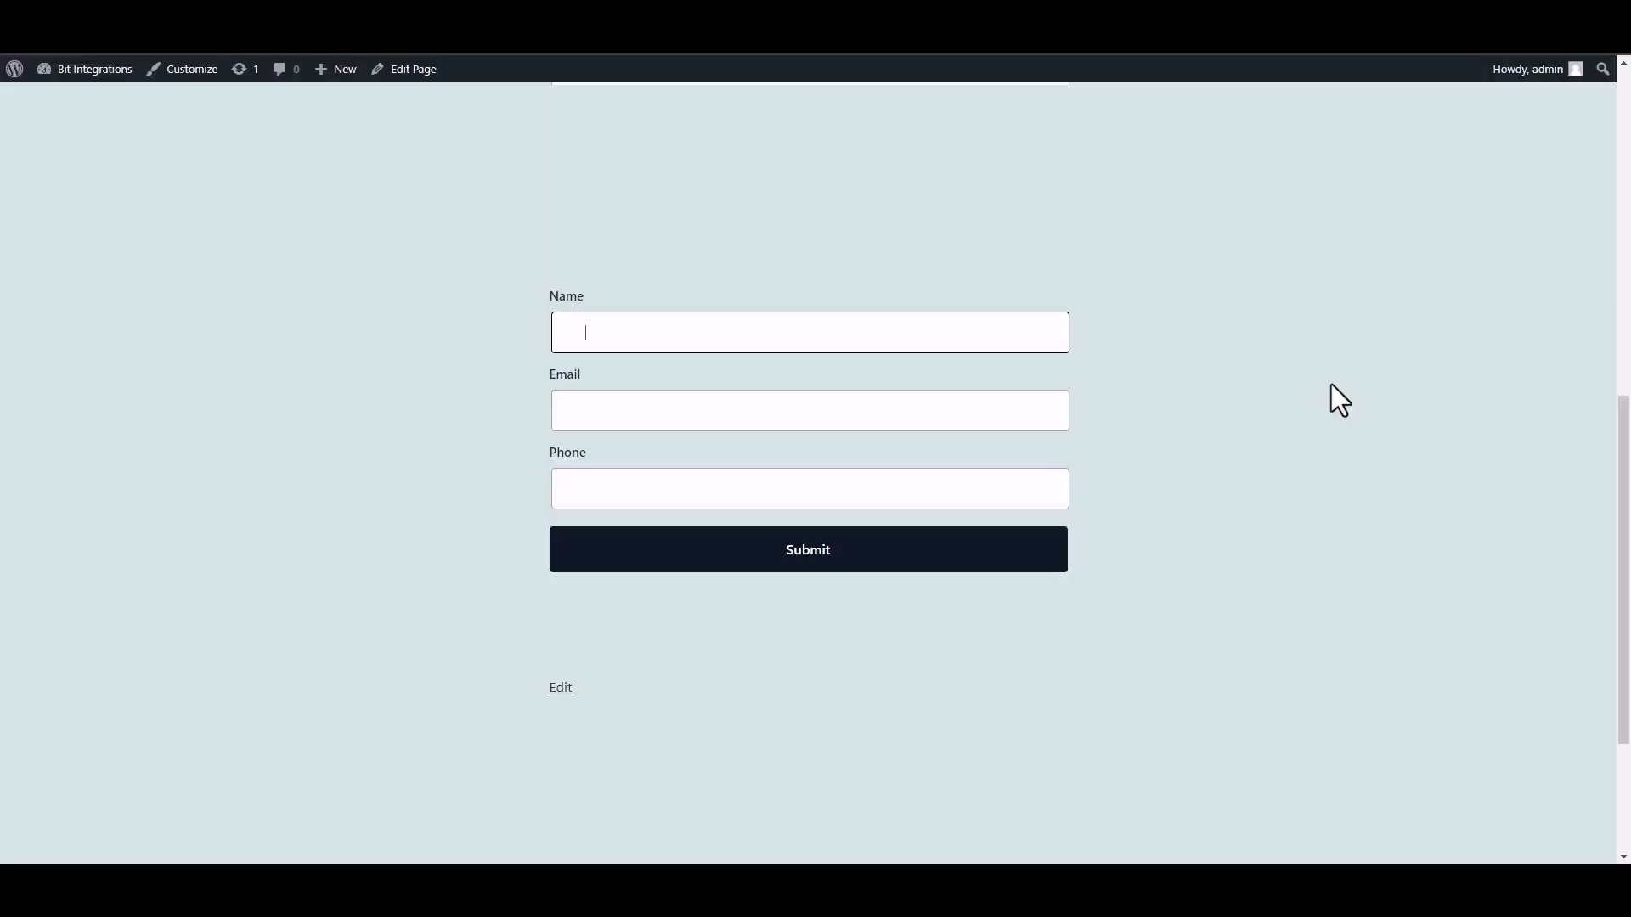
# - Submit the form with name 'Bit Integrations', the support e-mail address and a phone number
pyautogui.write('Bit INTEGRAT')
pyautogui.press('BackSpace')
pyautogui.press('BackSpace')
pyautogui.press('BackSpace')
pyautogui.press('BackSpace')
pyautogui.press('BackSpace')
pyautogui.write('nter')
pyautogui.write('gra')
pyautogui.write('tions')
pyautogui.click(931, 416)
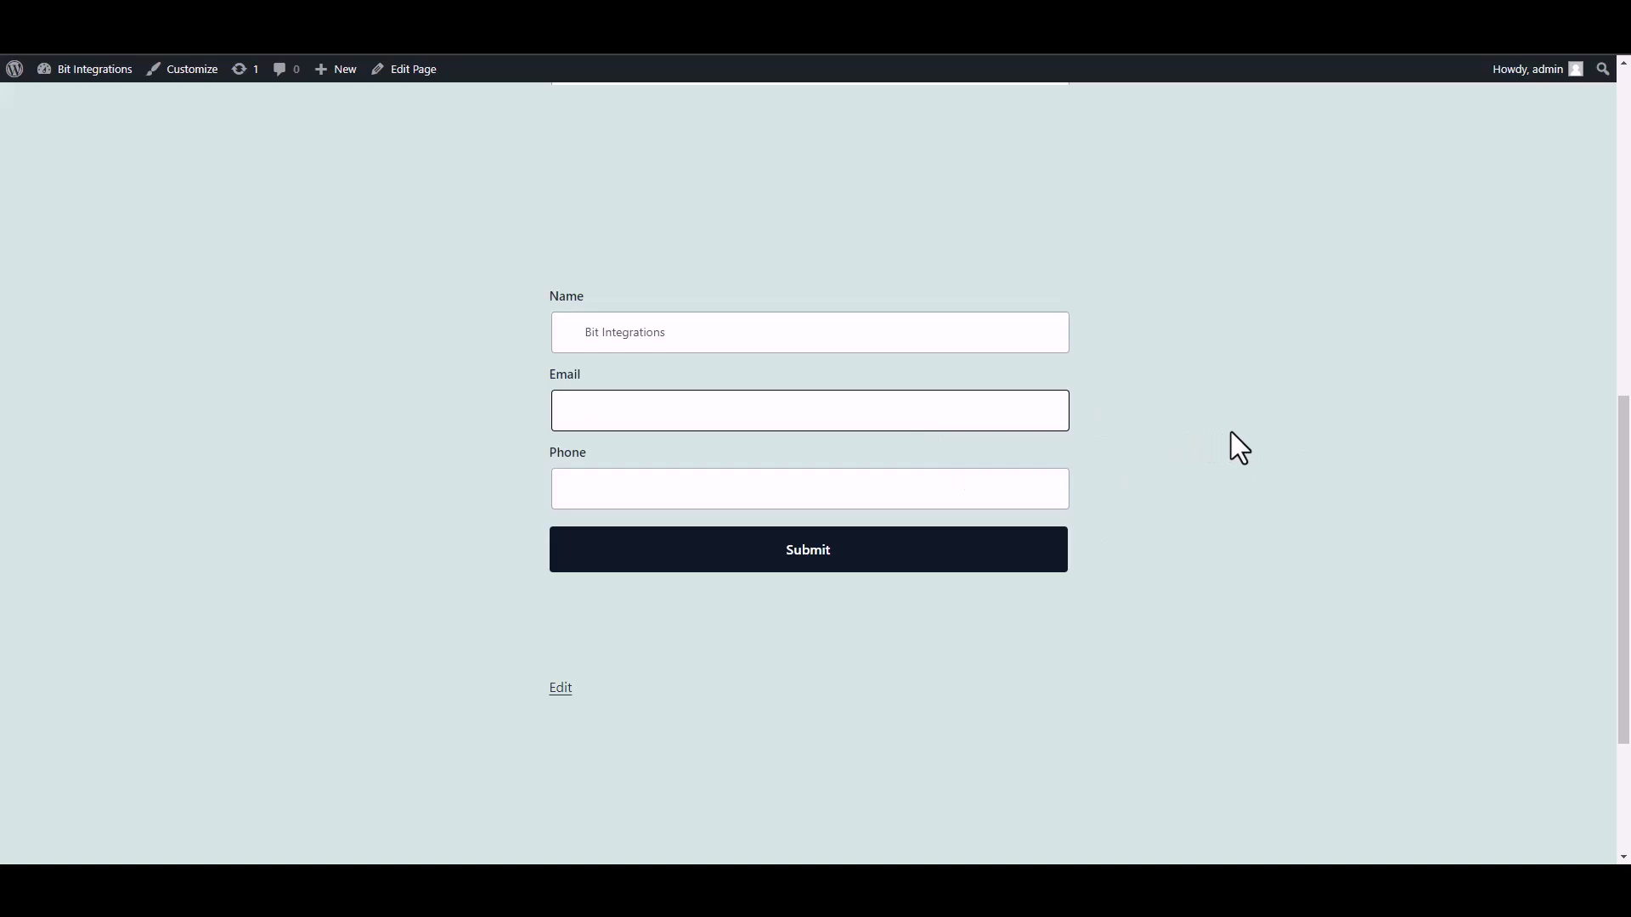
pyautogui.click(1007, 493)
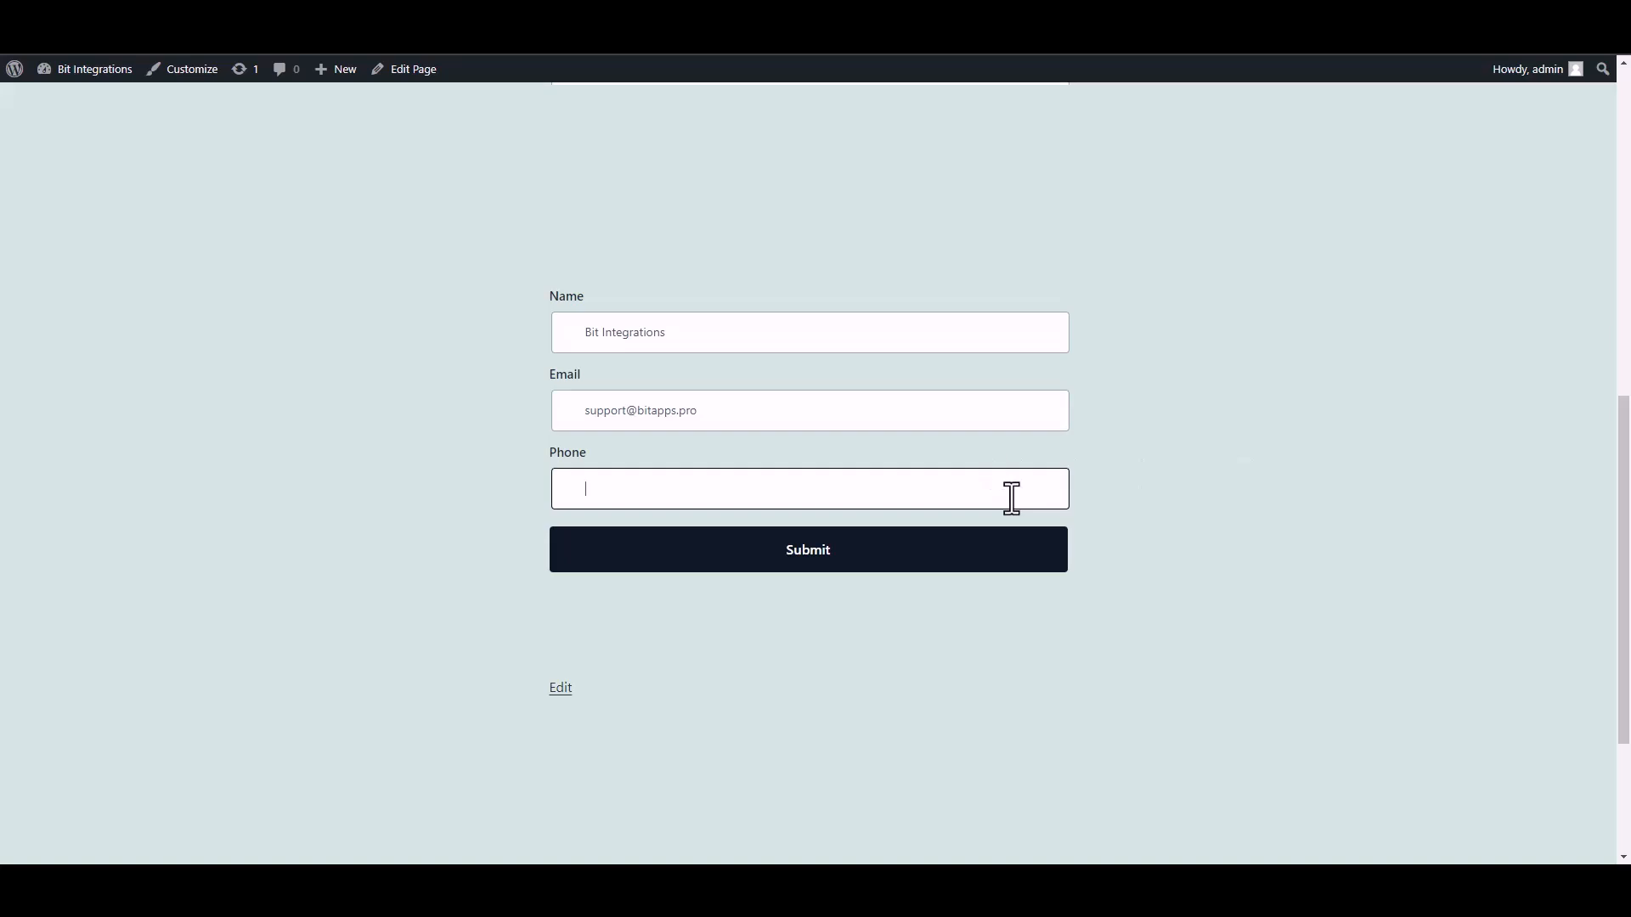
pyautogui.write('444555666')
pyautogui.click(1032, 557)
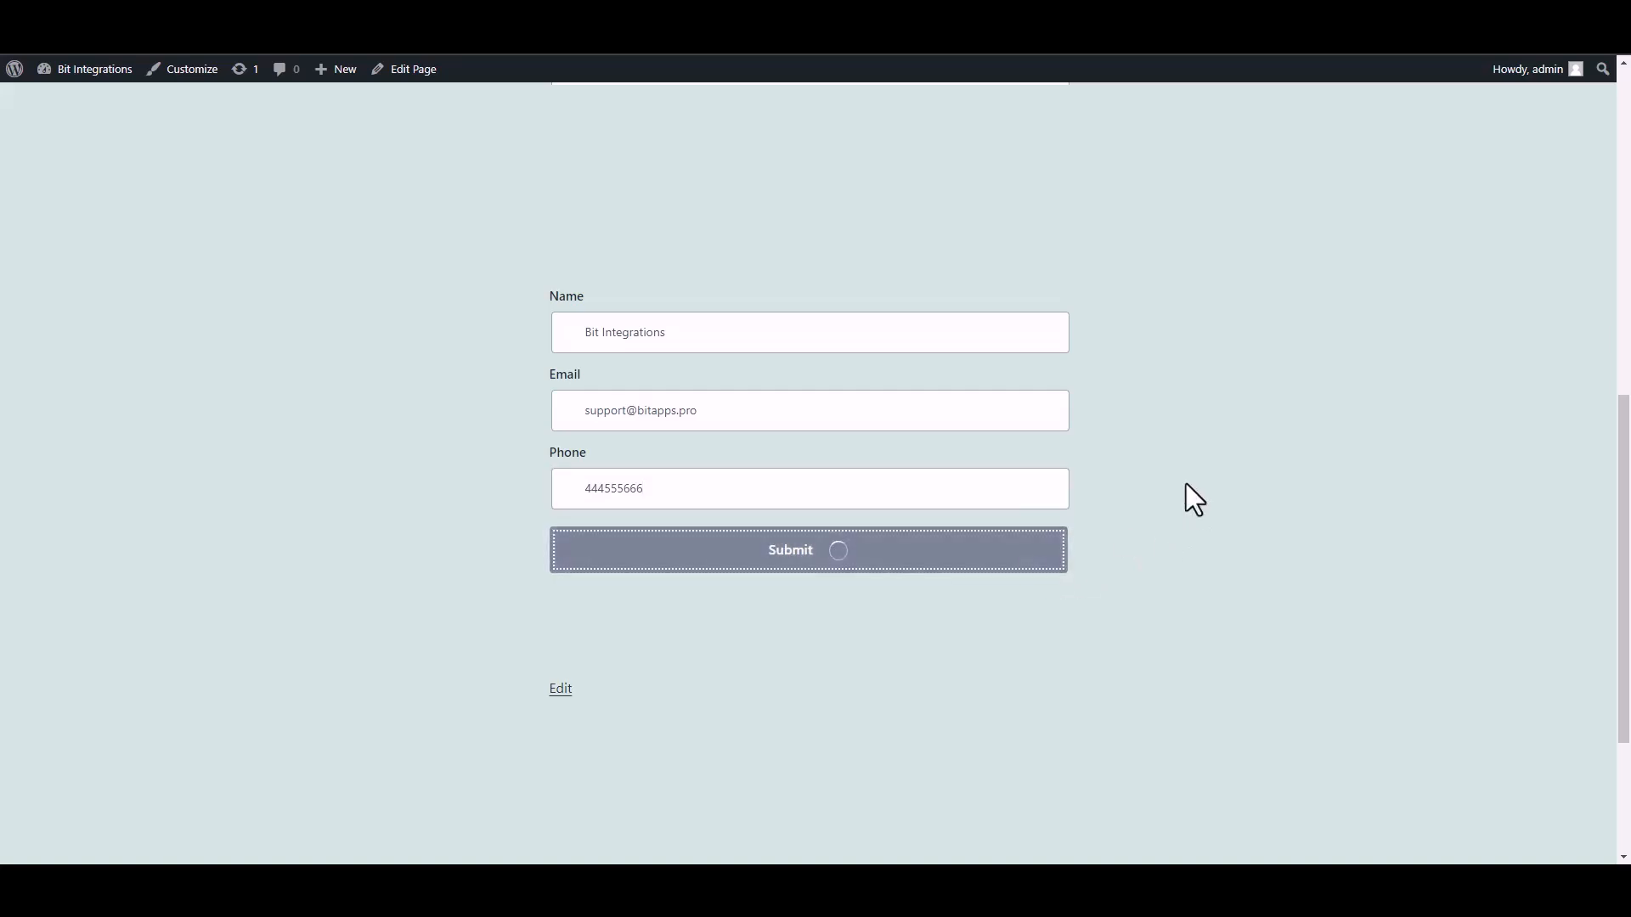
pyautogui.moveTo(527, 634); pyautogui.dragTo(1082, 641)
pyautogui.click(1163, 644)
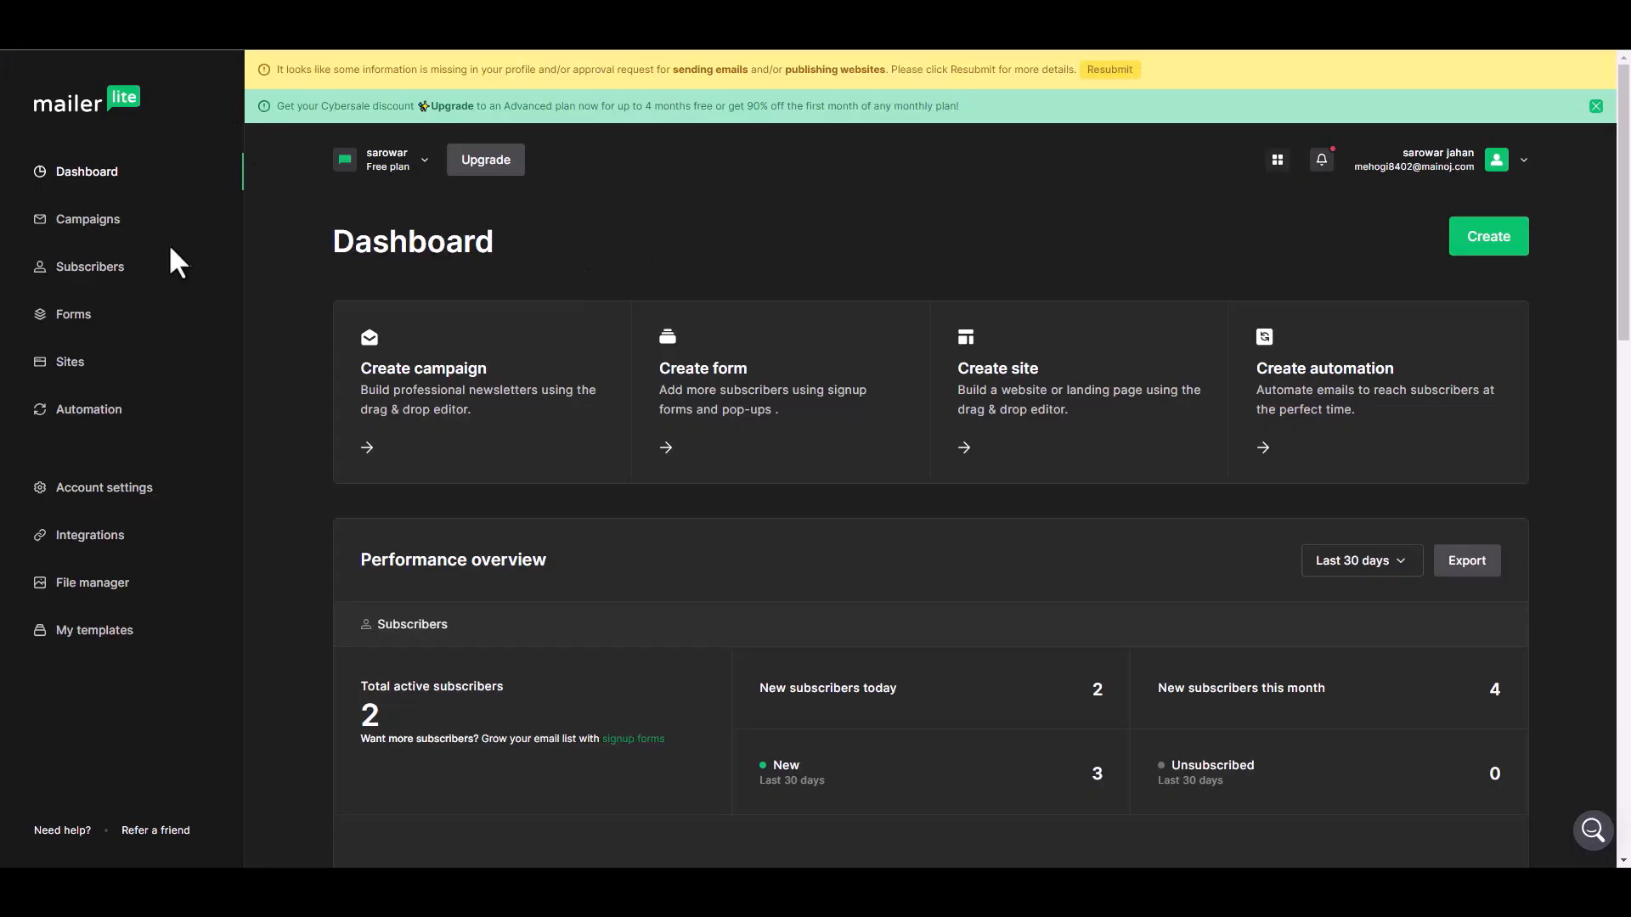
# - Open the new 'Bit Integrations' subscriber's MailerLite profile and check its e-mail, phone, group and api source
pyautogui.click(109, 270)
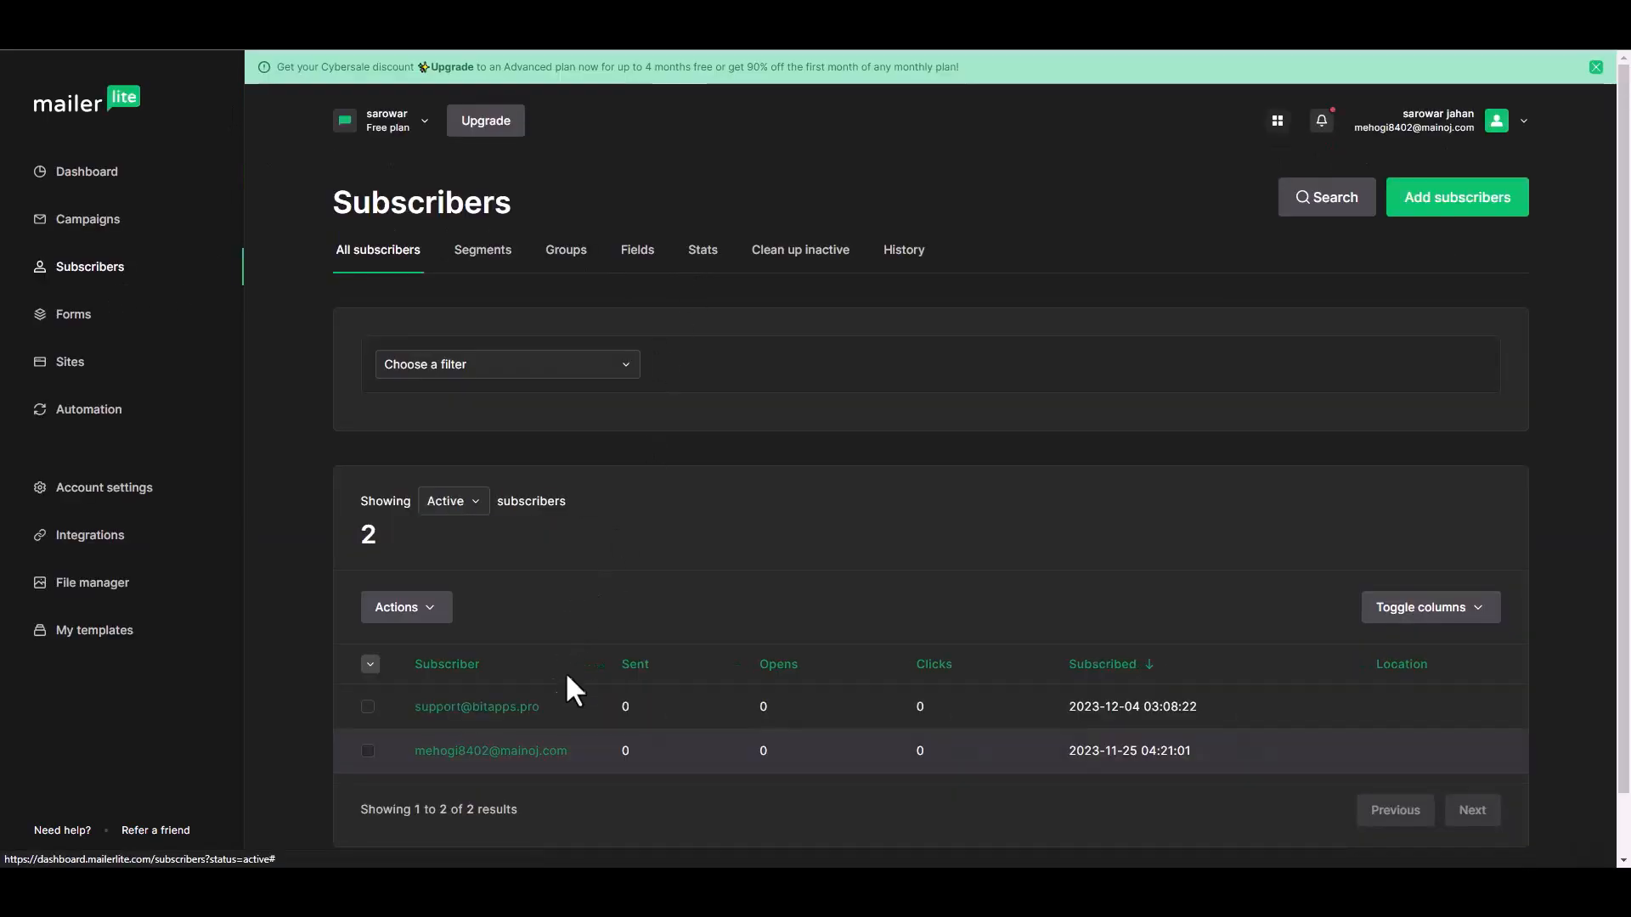
pyautogui.scroll(-1, 595, 670)
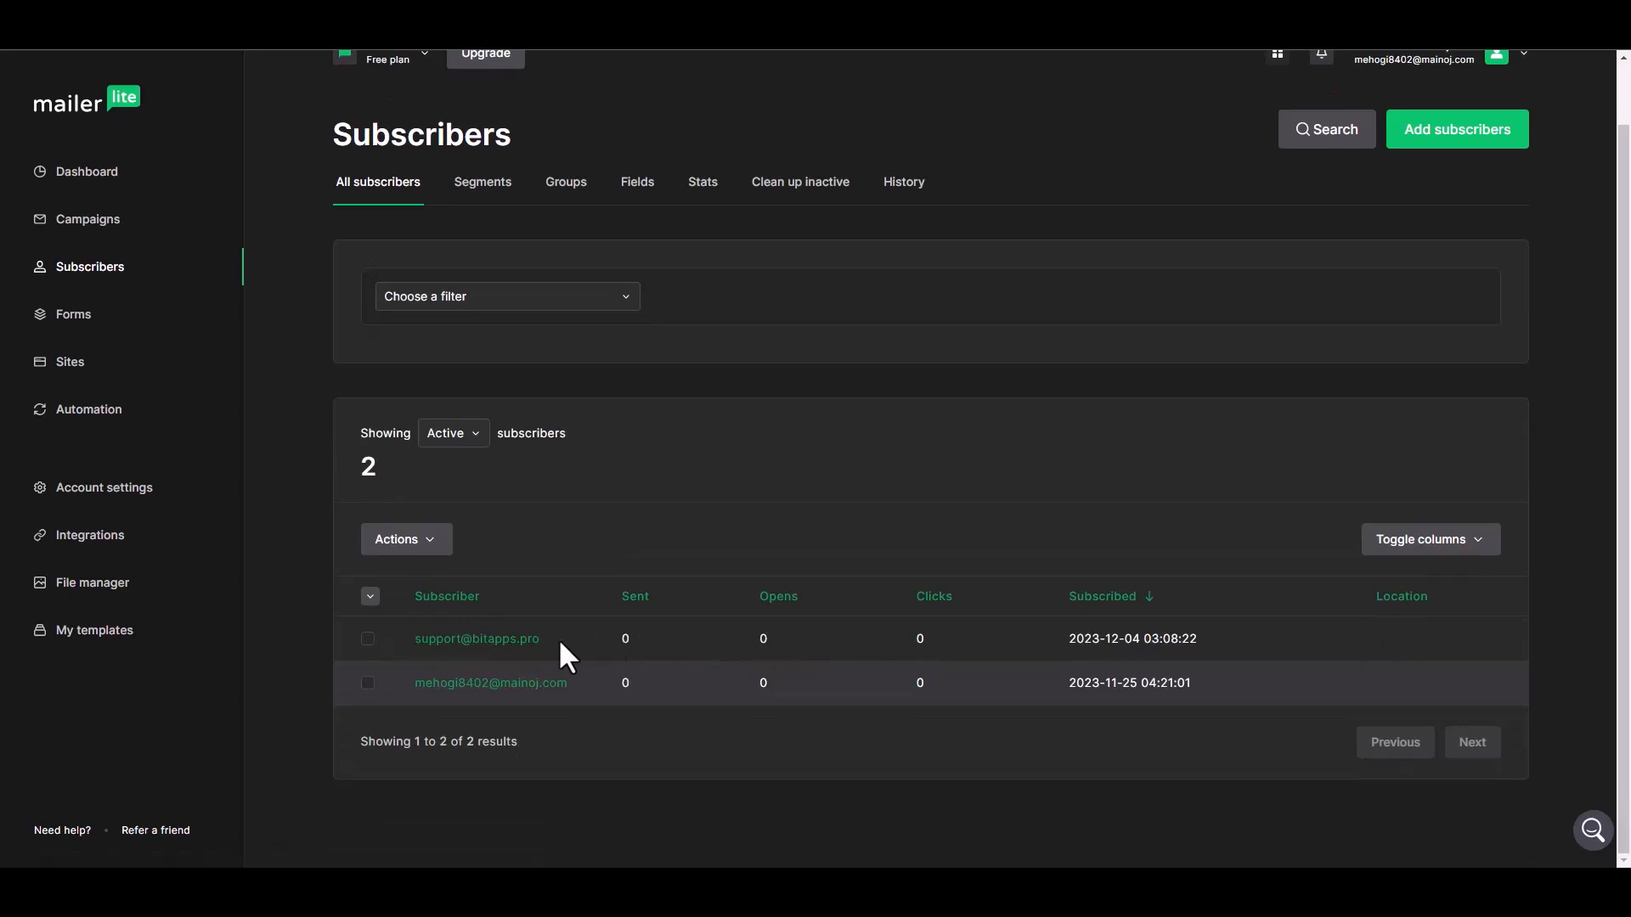
pyautogui.click(511, 642)
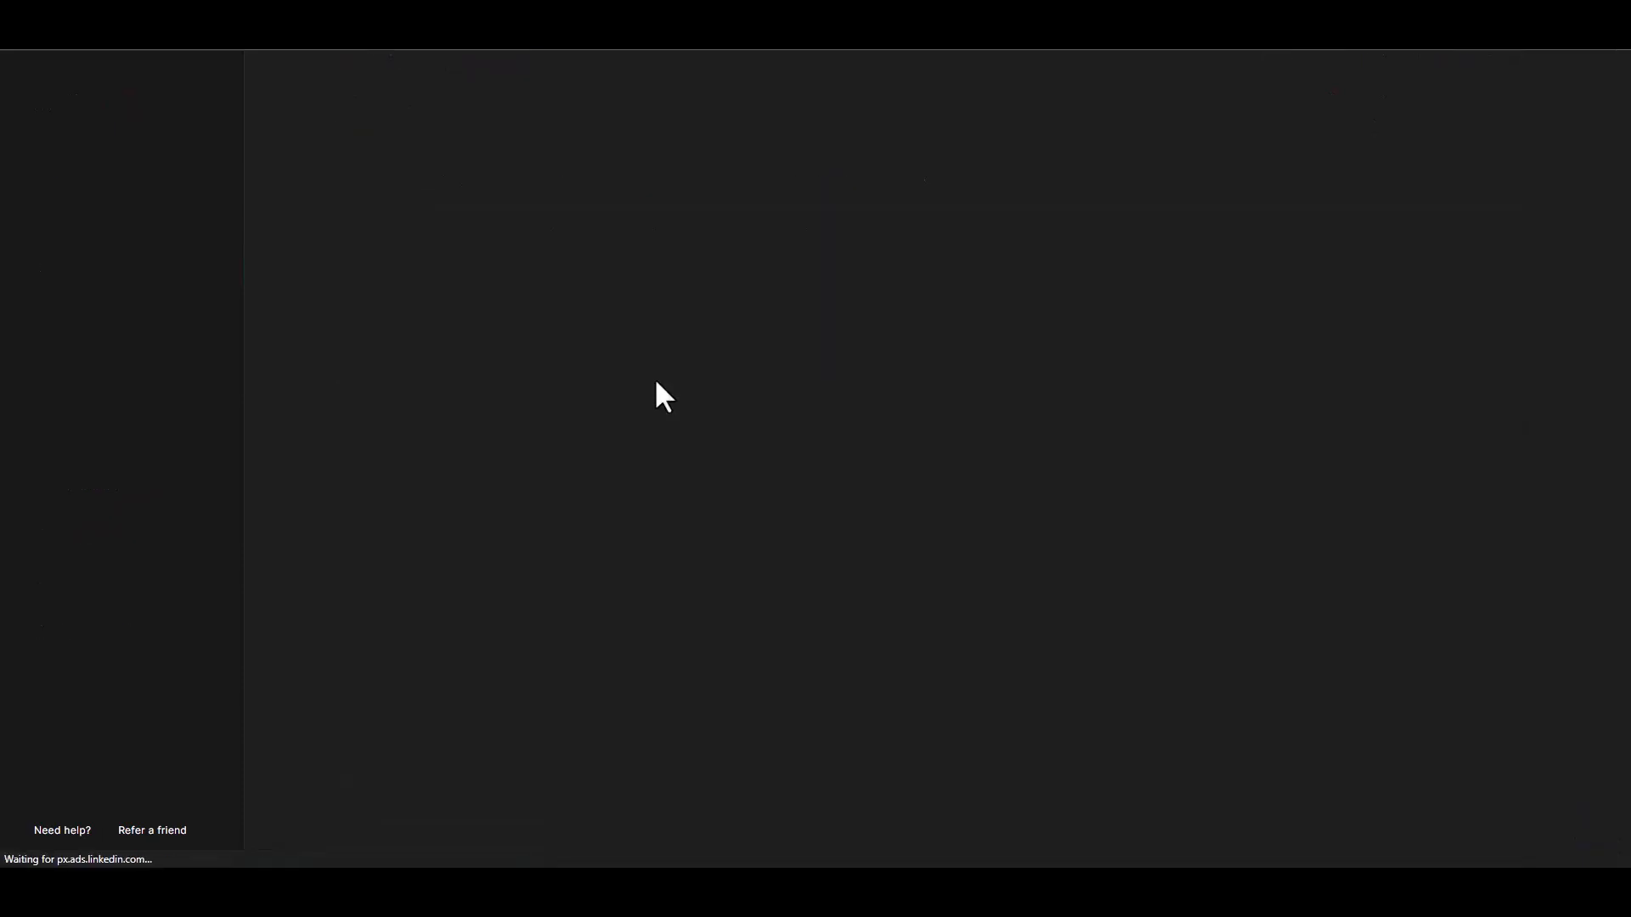
pyautogui.scroll(-2, 753, 452)
pyautogui.scroll(-3, 752, 451)
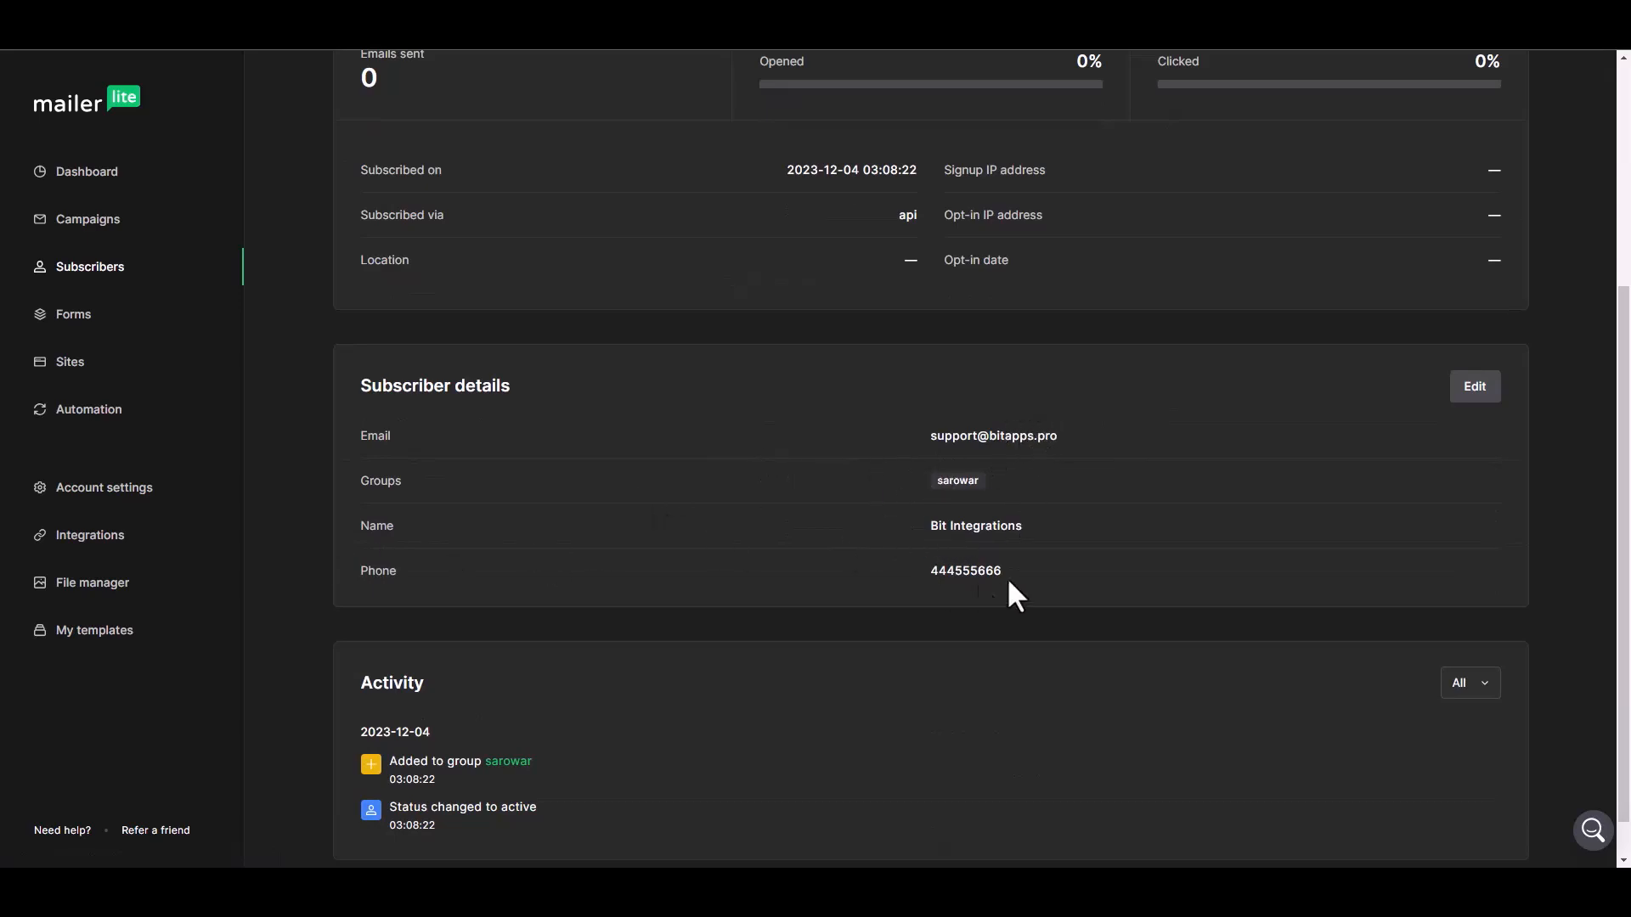
pyautogui.scroll(5, 771, 554)
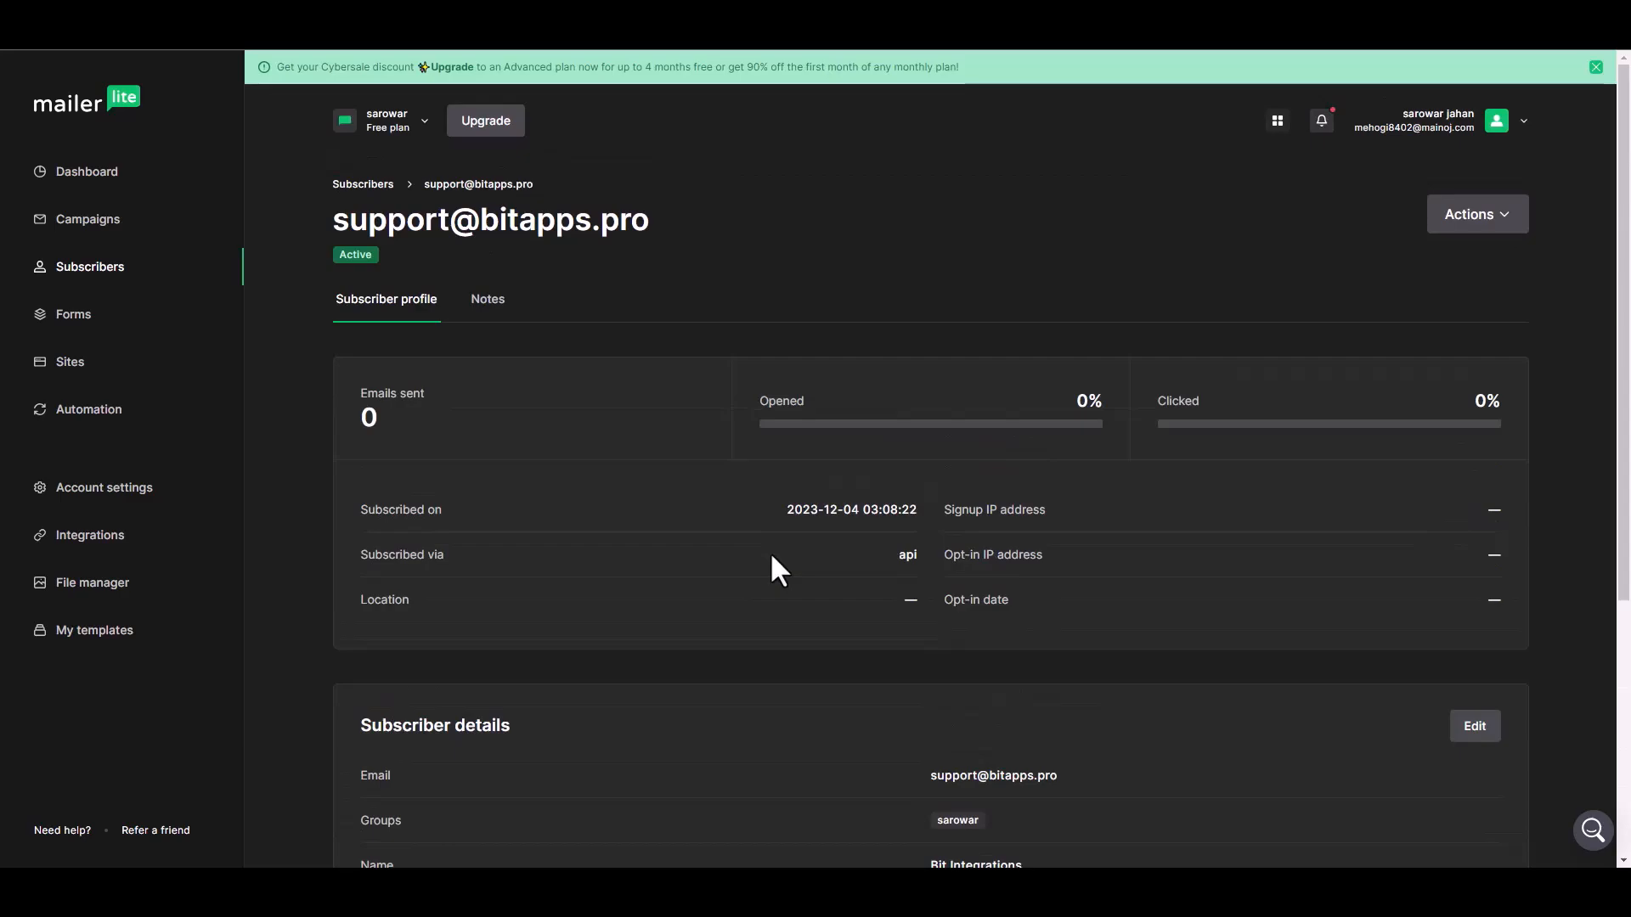